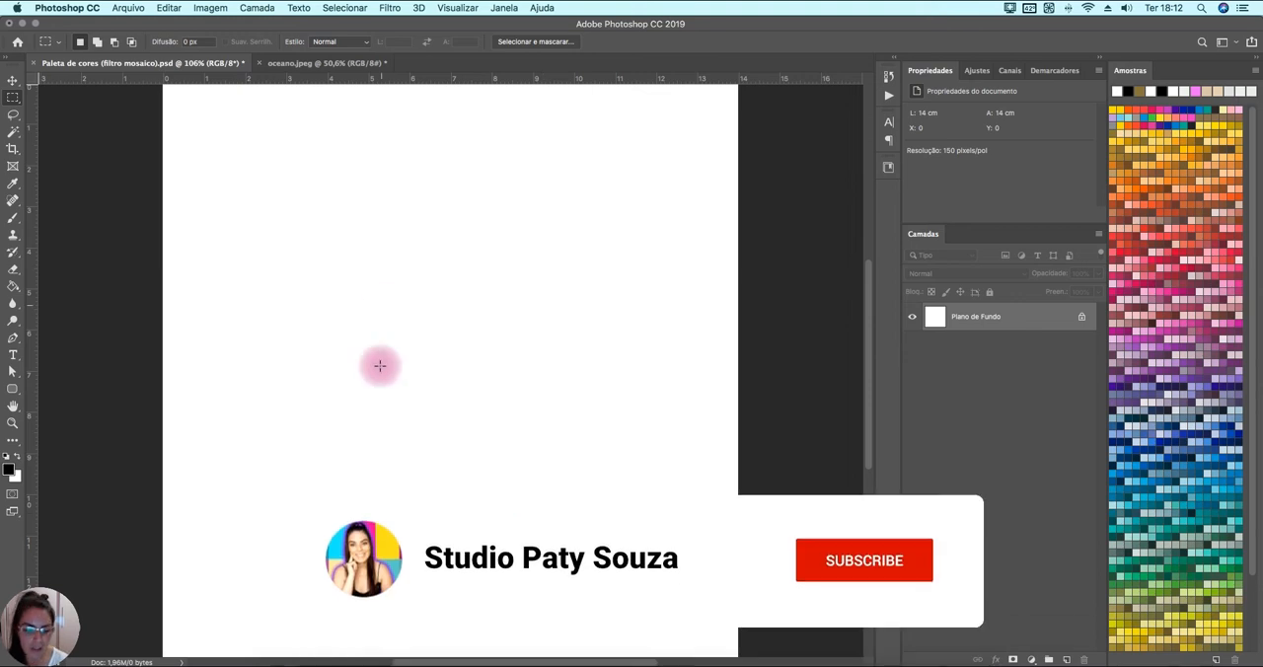
Switch to Chrome and browse the Pinterest color palette results and the OCEANA ocean photo for reference.
click(248, 659)
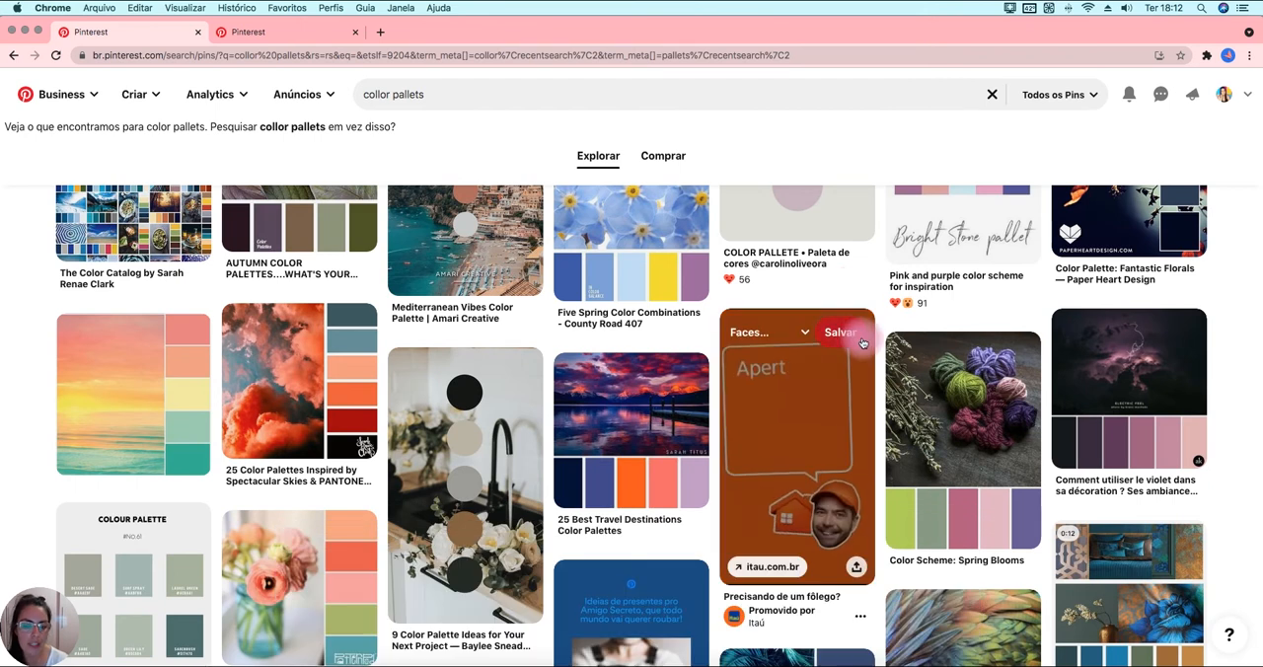
scroll(856, 331, down, 1)
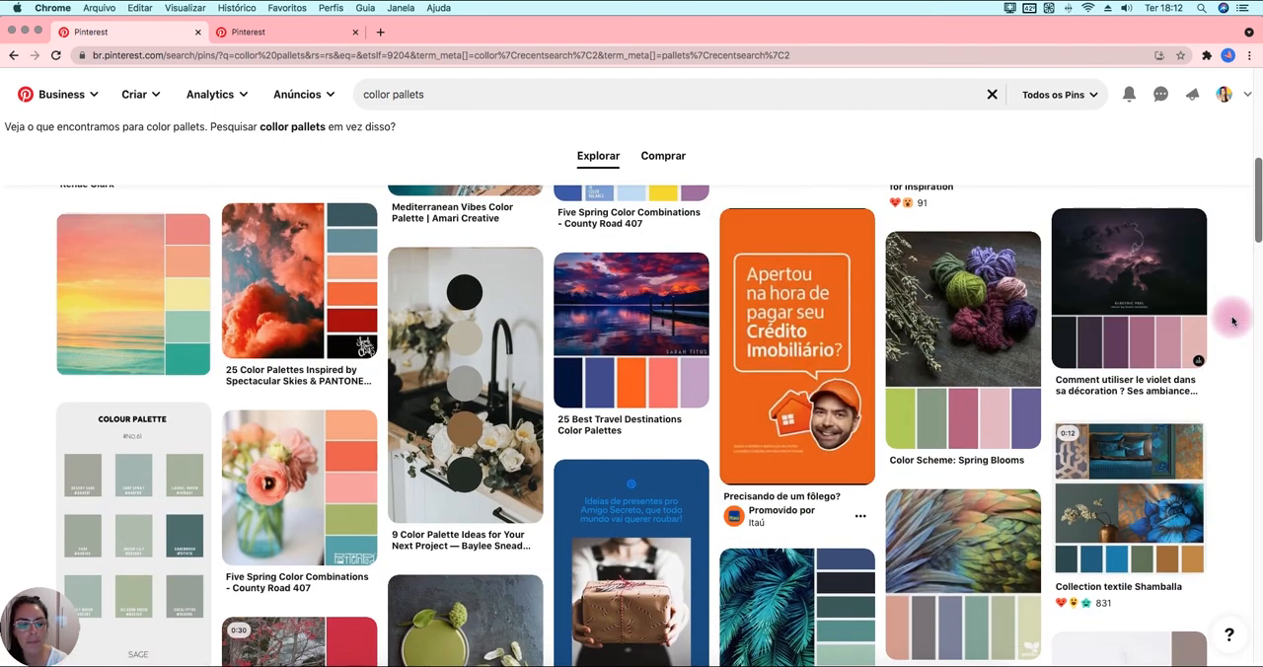
scroll(1231, 321, down, 5)
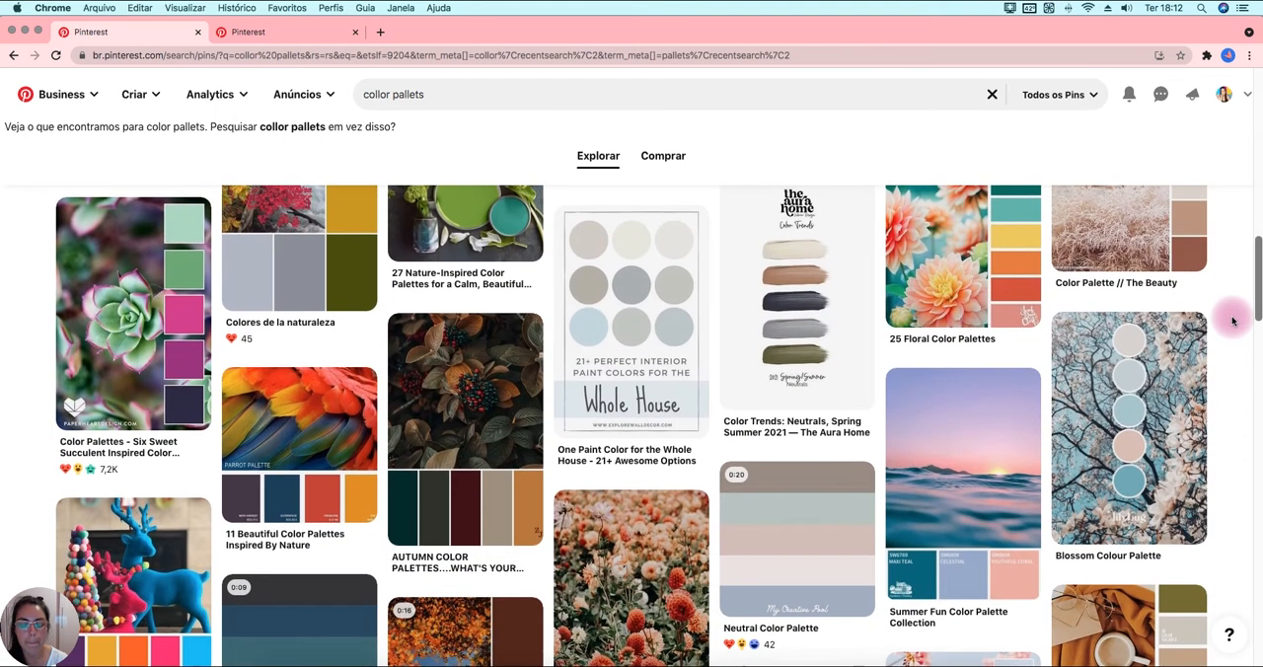
scroll(1231, 321, up, 4)
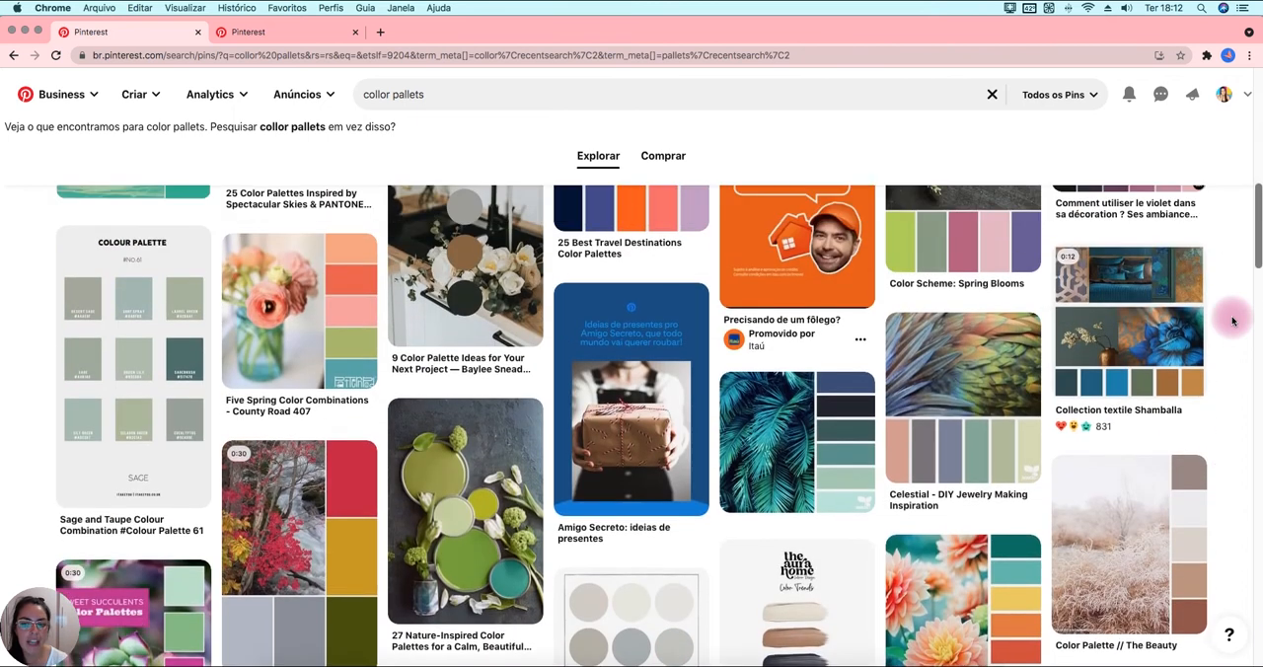
scroll(1231, 321, up, 1)
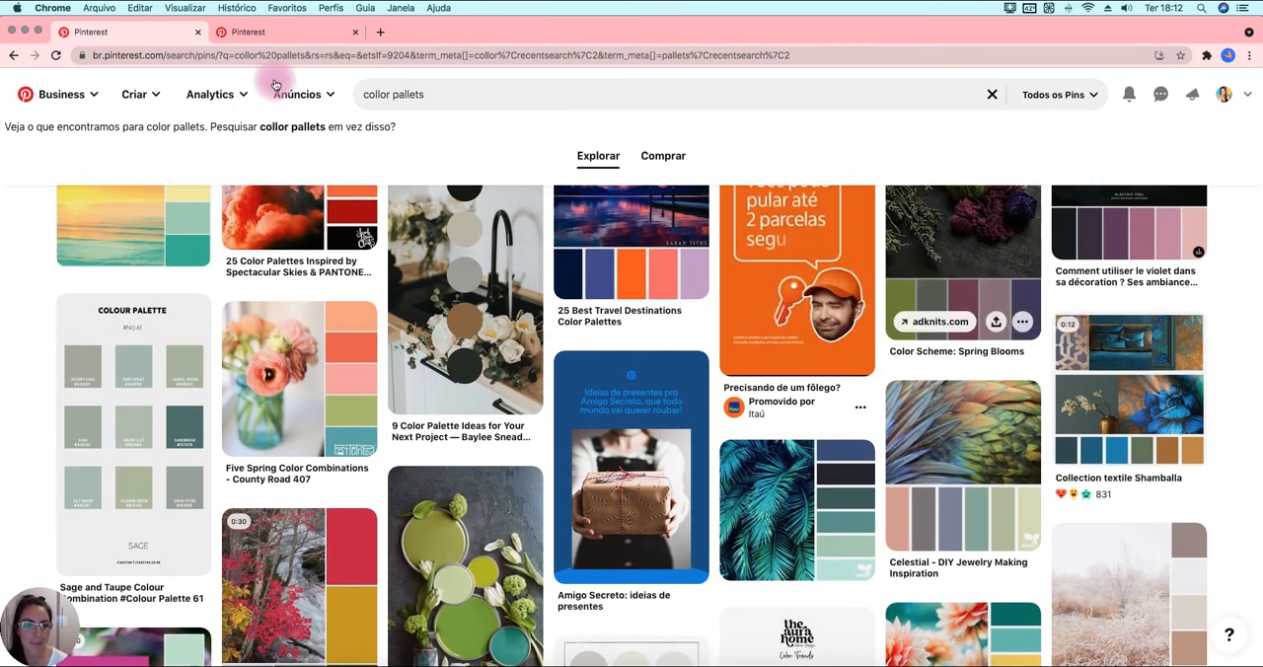
click(247, 32)
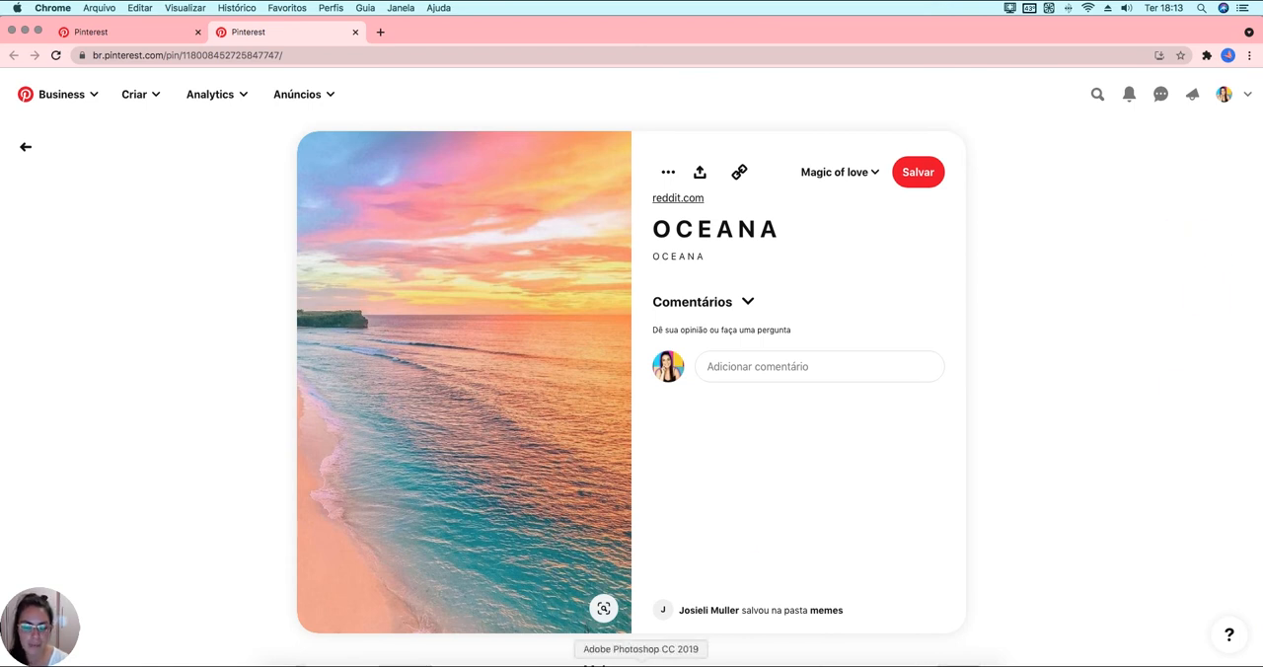
Switch to Photoshop and copy the ocean photo from oceano.jpeg into the Paleta de cores (filtro mosaico).psd document.
click(641, 662)
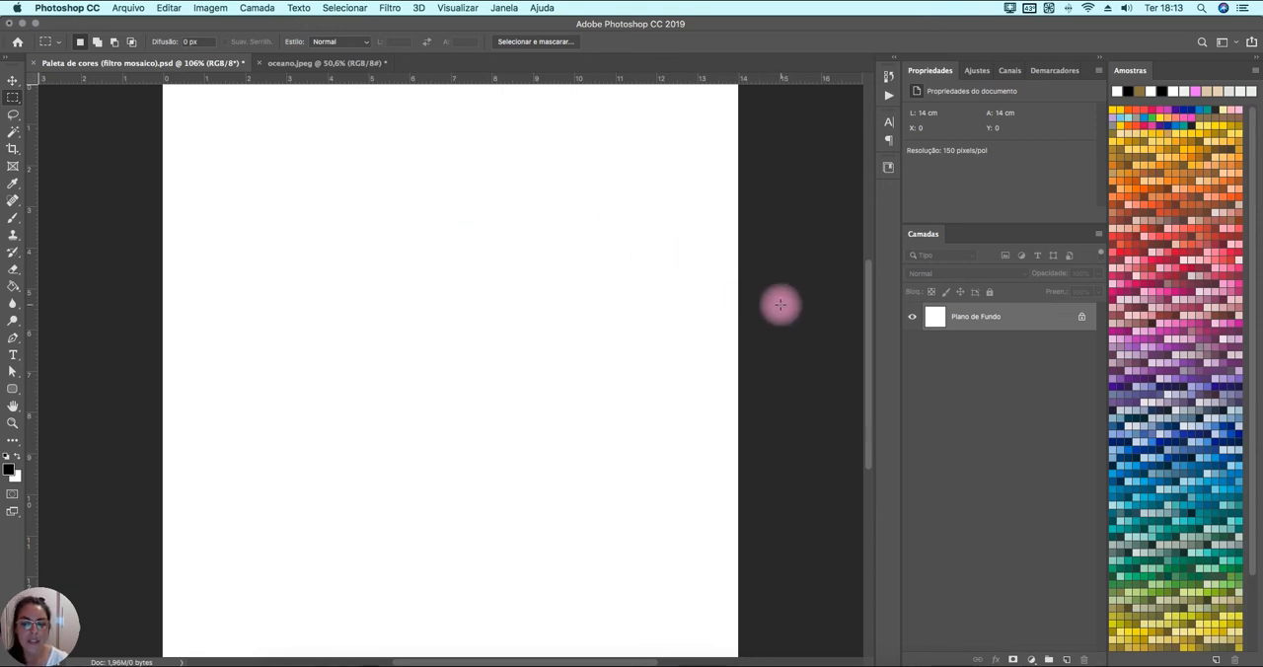
key(v)
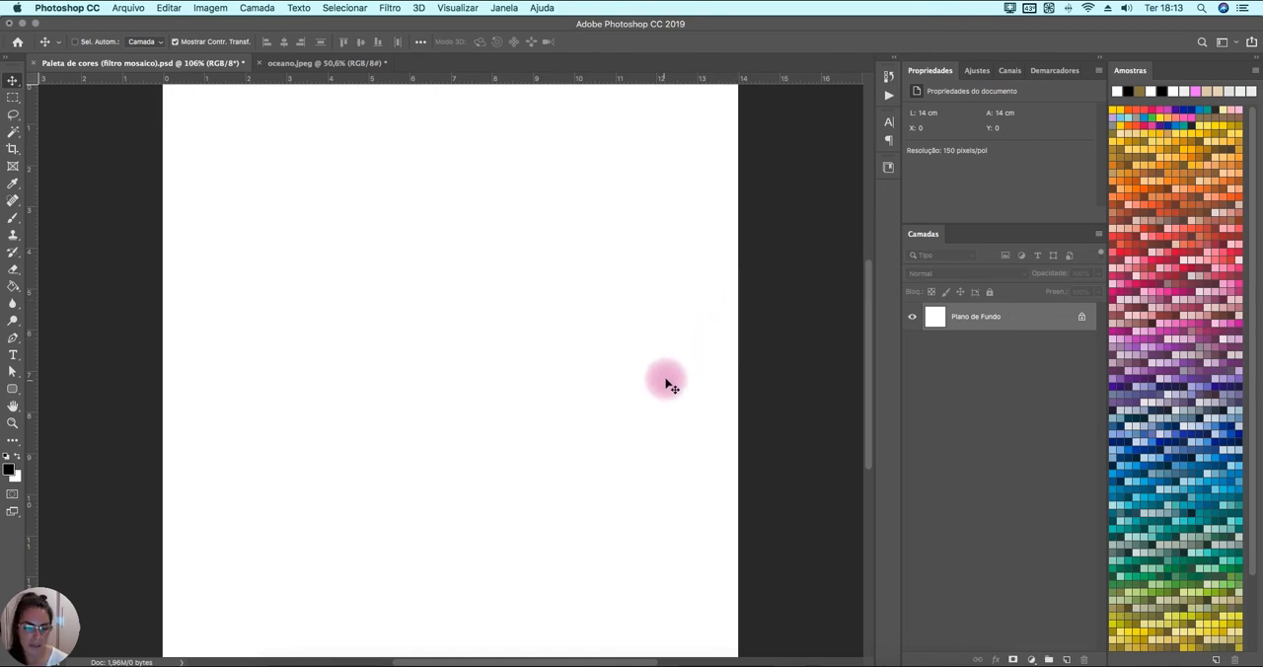
click(331, 64)
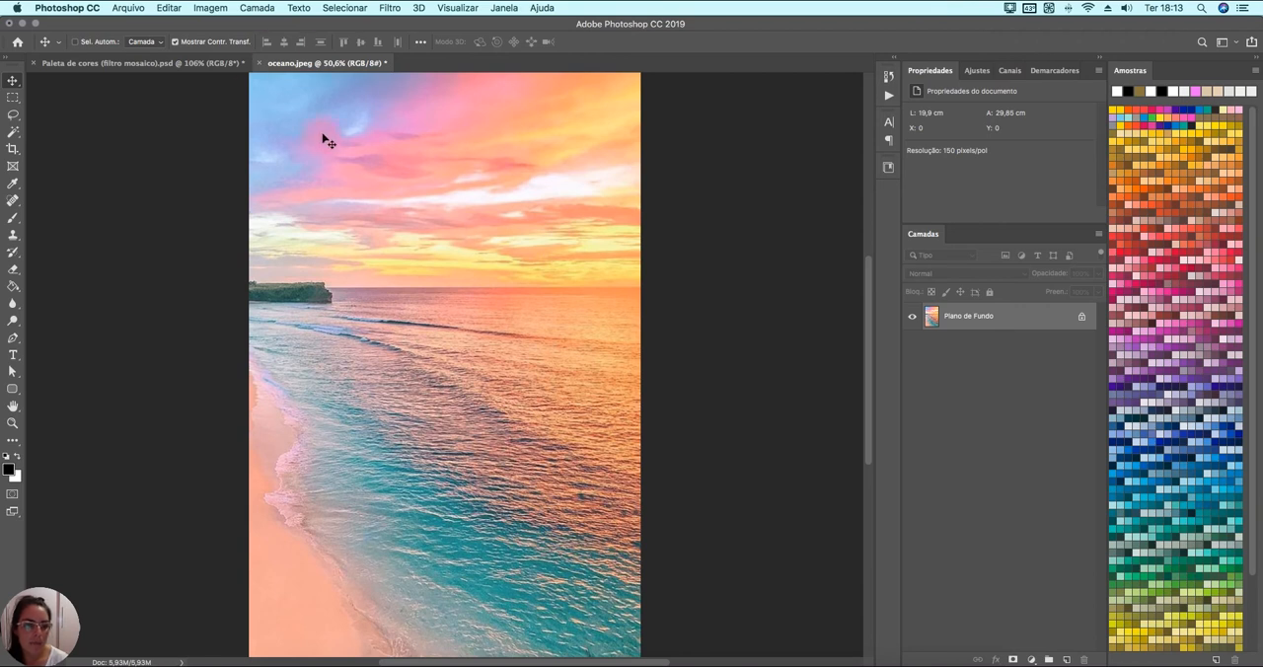
click(220, 63)
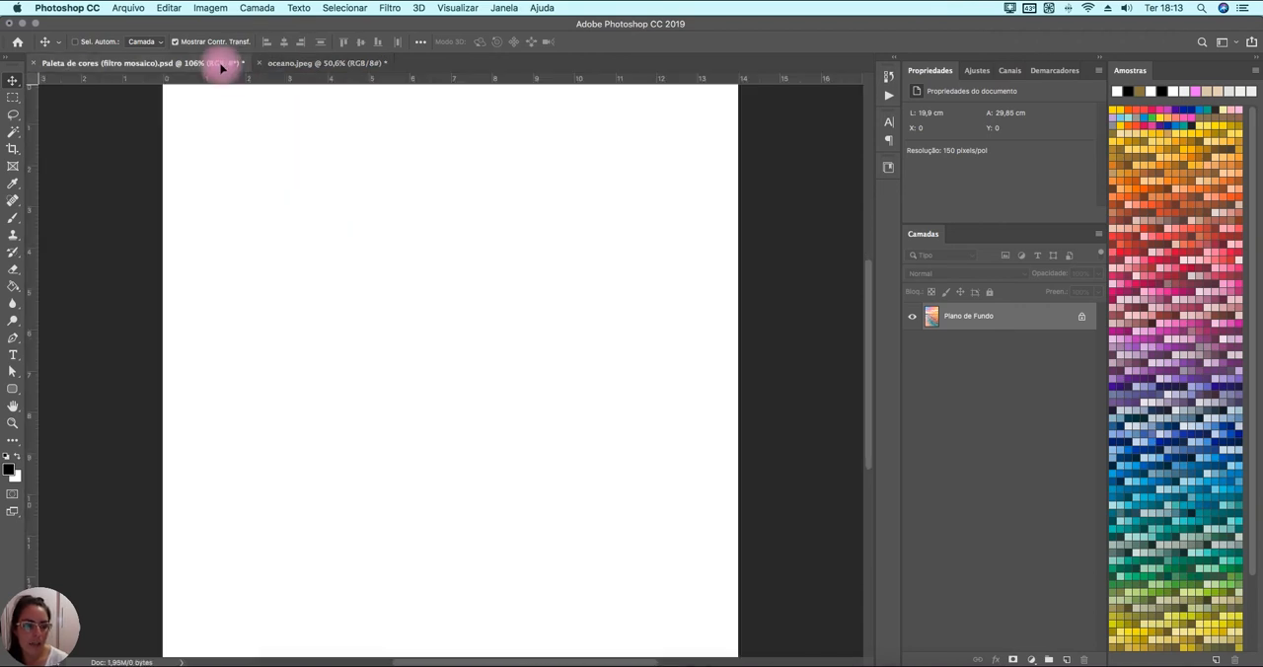
drag(225, 94, 381, 243)
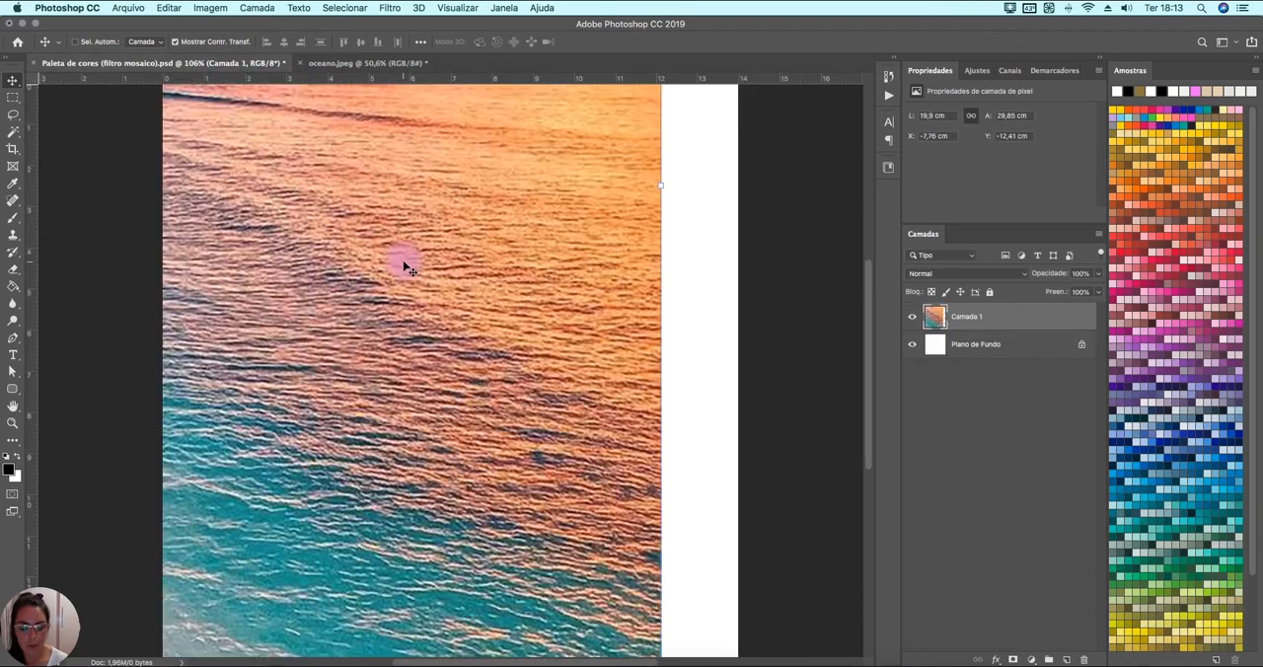
Scale the ocean photo proportionally to about 50% and place it over the canvas's left half, with its right edge at the vertical centre.
key(super+minus)
key(super+minus)
key(super+minus)
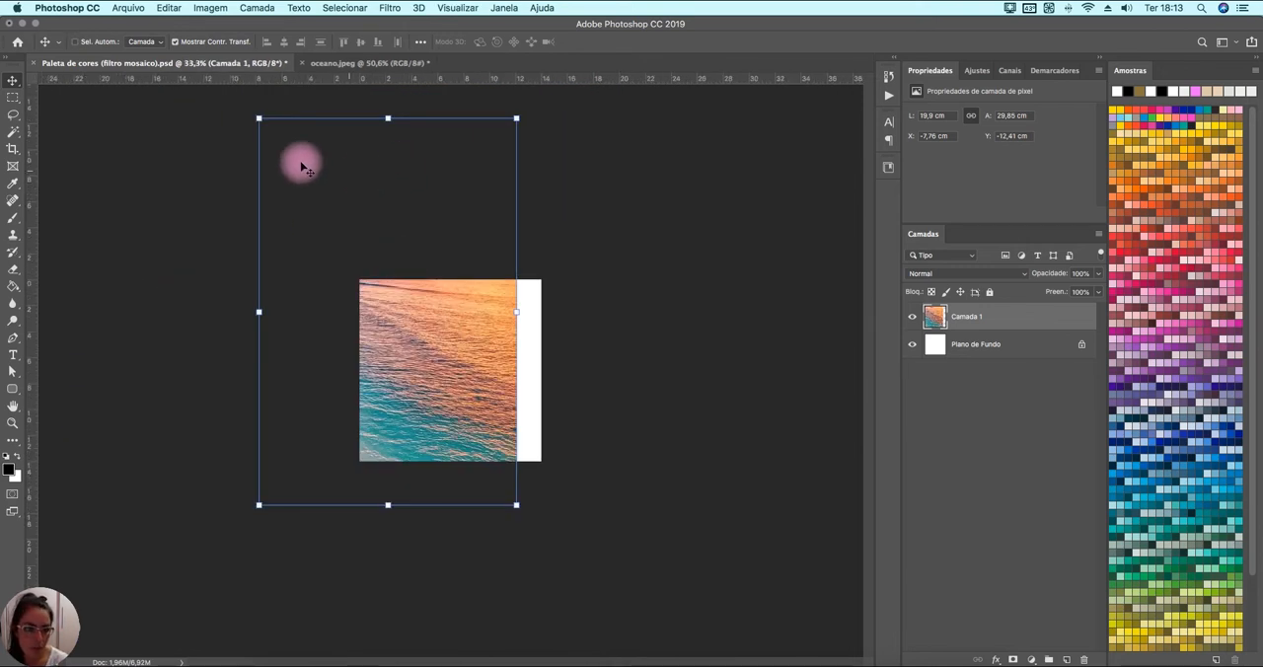
drag(260, 118, 383, 314)
key(super+plus)
key(super+plus)
key(super+plus)
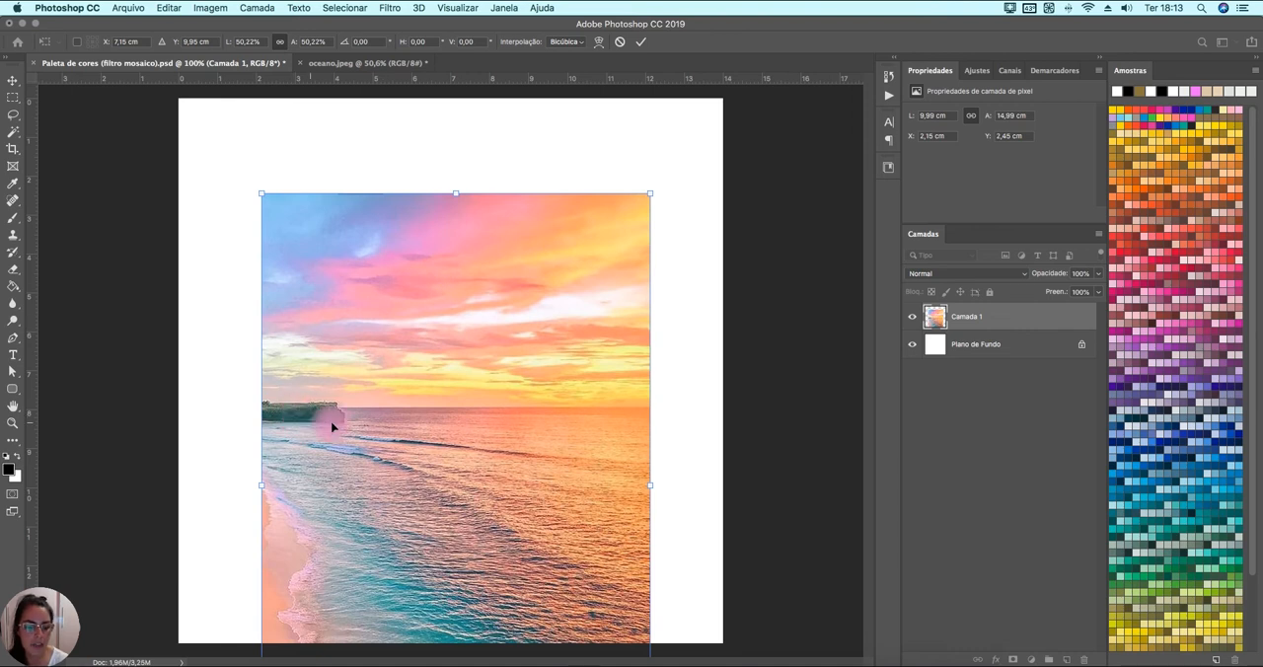
drag(513, 405, 314, 299)
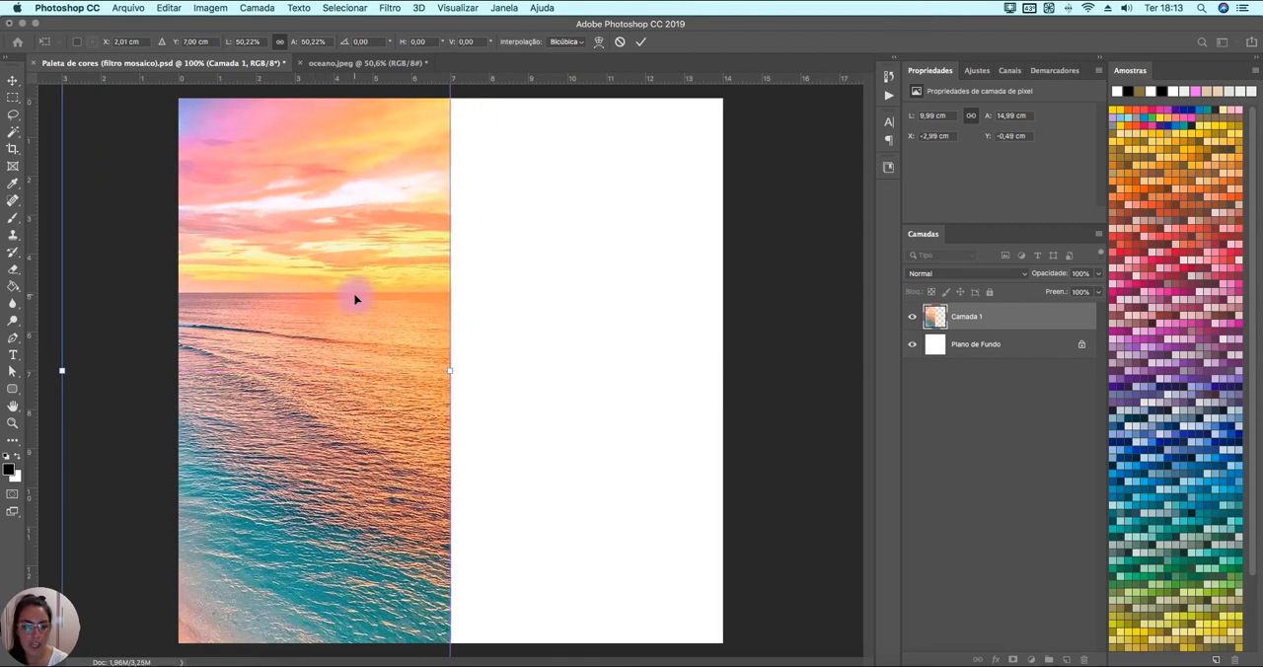
Crop to the existing canvas bounds with Excluir pixels cortados enabled to remove the parts of the photo outside the canvas.
key(super+minus)
key(super+minus)
key(super+minus)
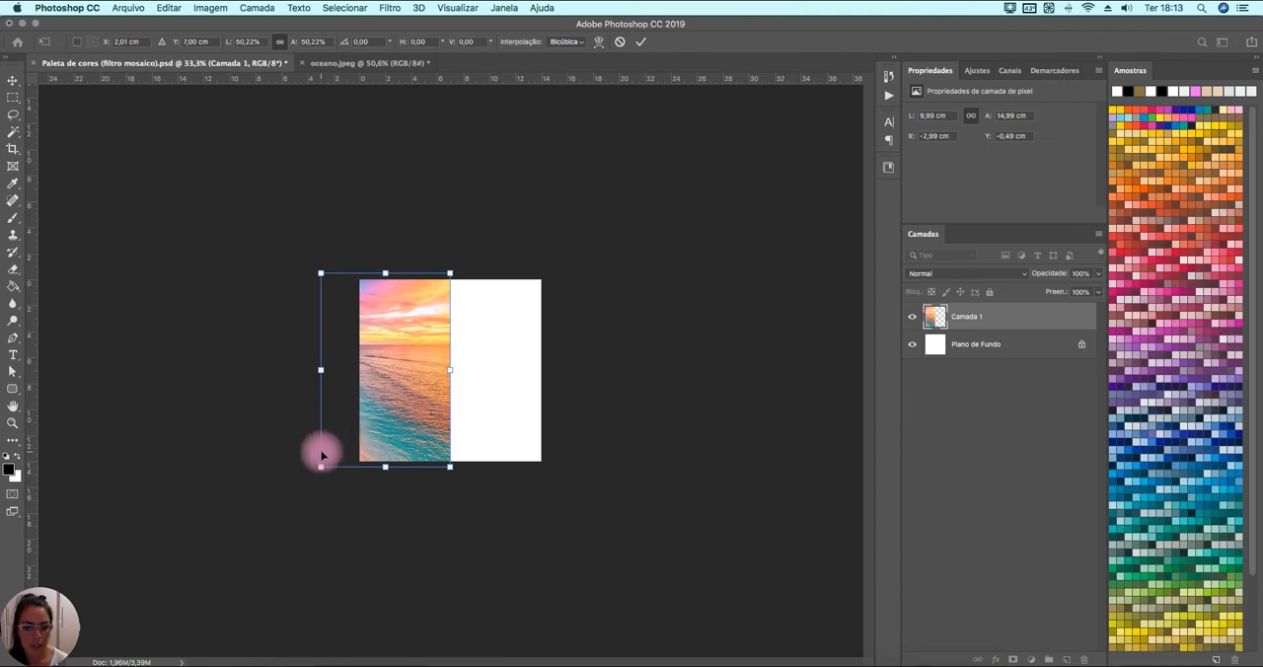
key(super+minus)
key(super+plus)
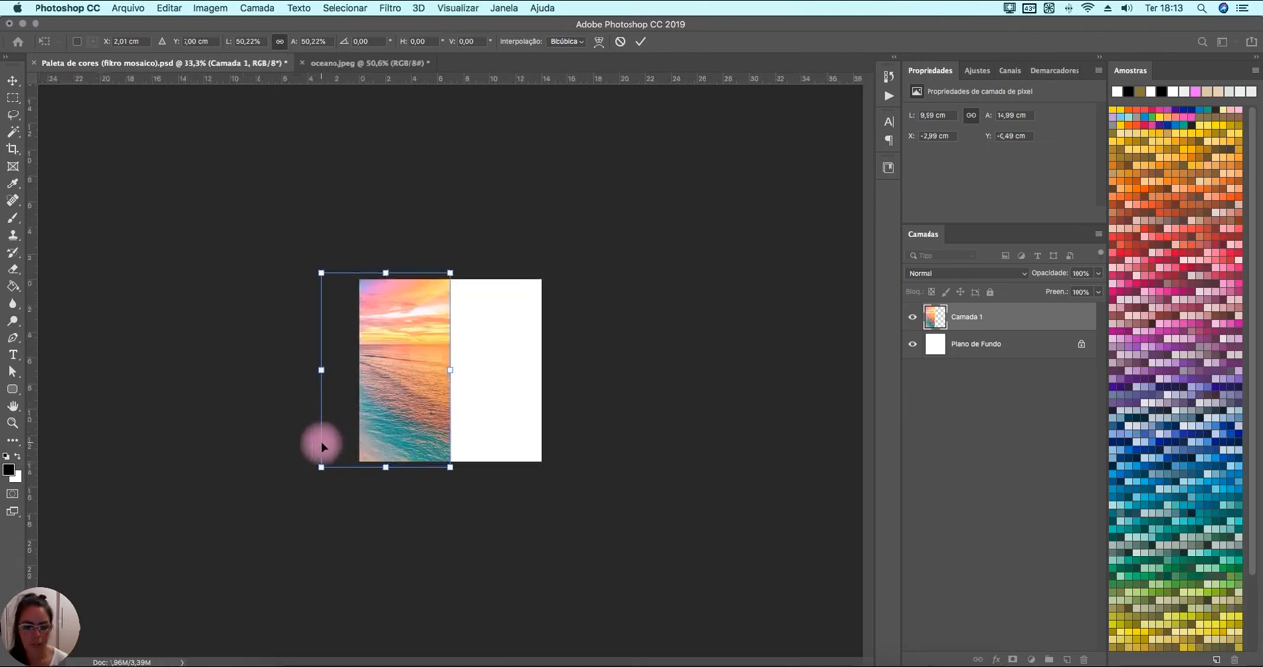
key(super+plus)
key(super+plus)
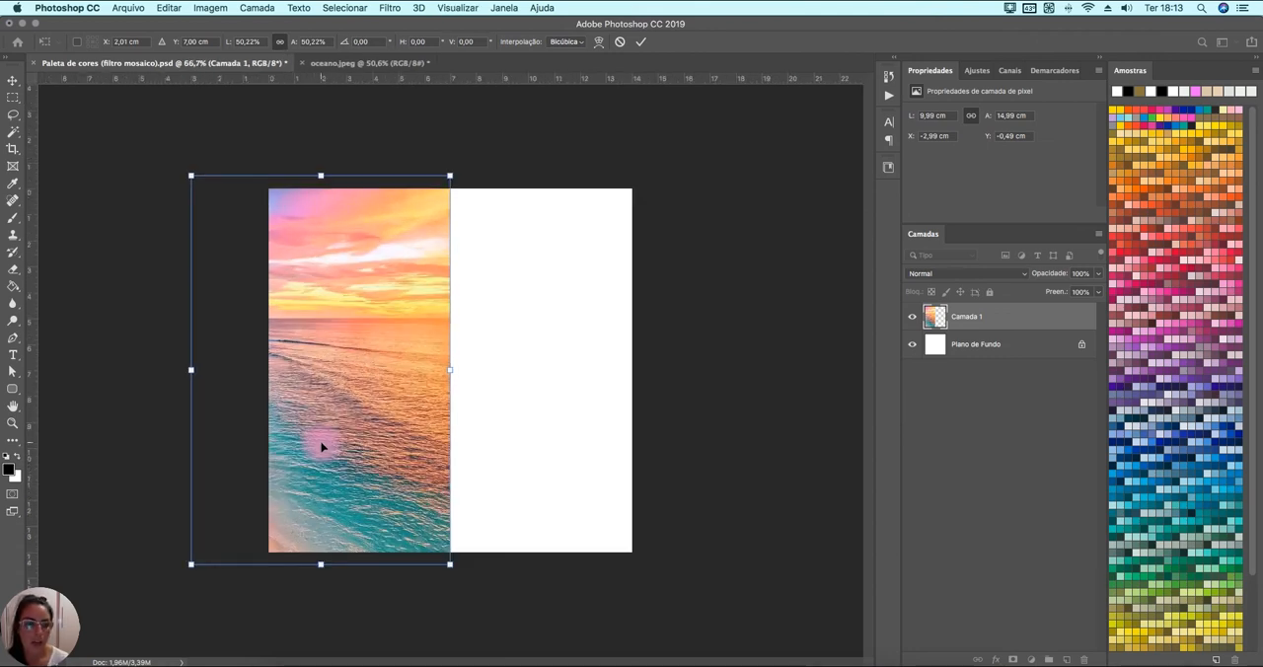
click(13, 148)
click(109, 148)
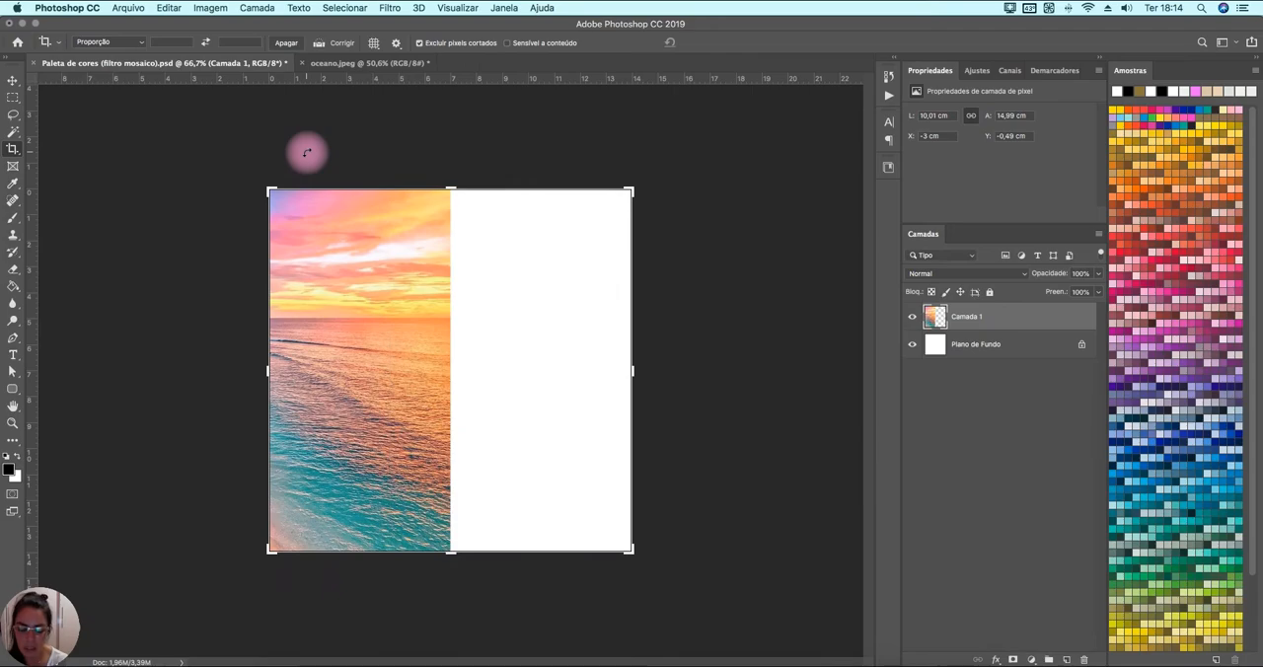
click(222, 313)
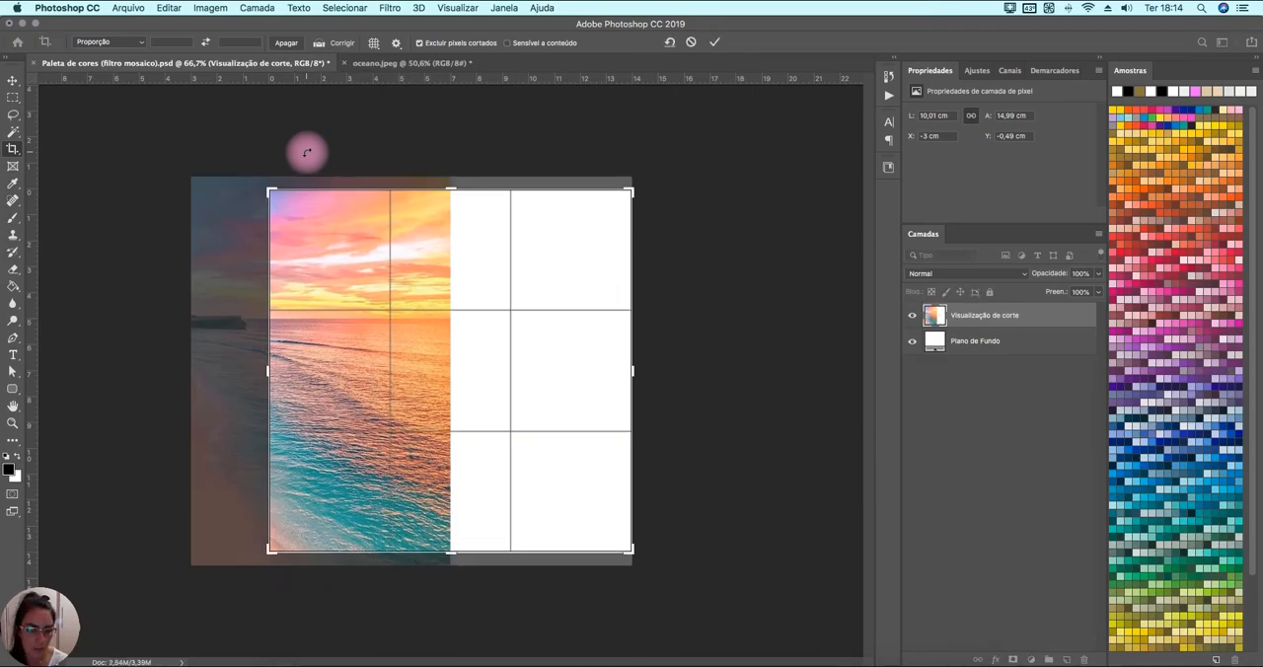
key(Return)
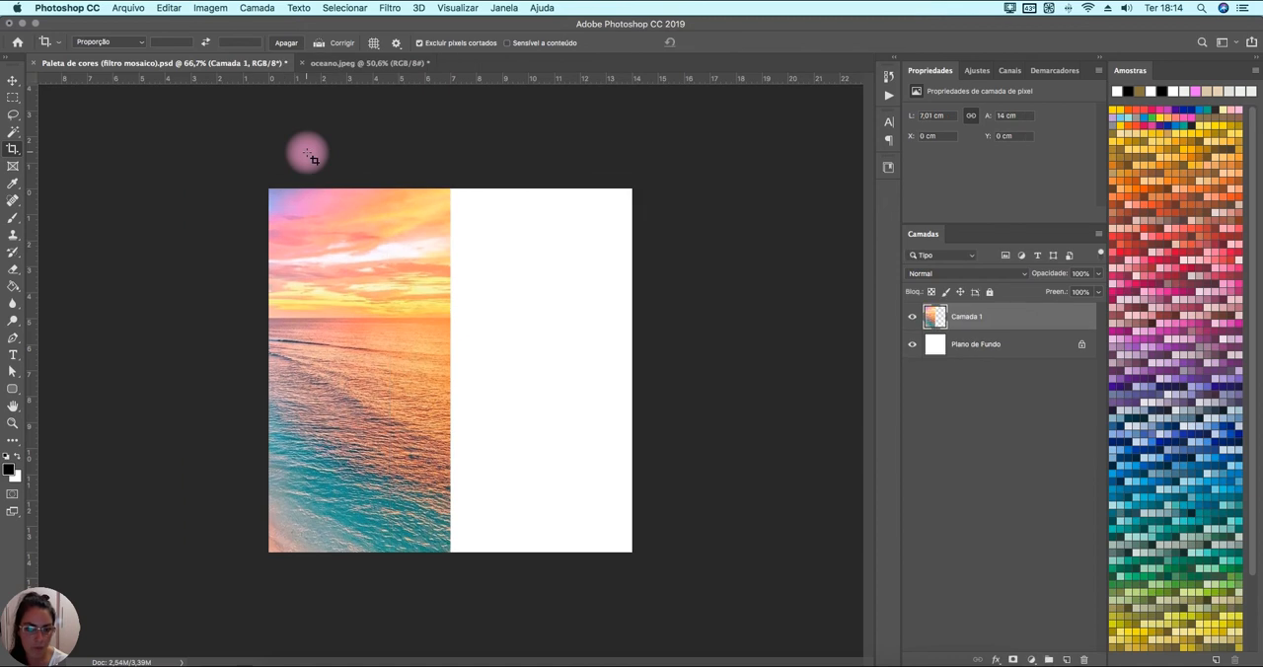
click(12, 80)
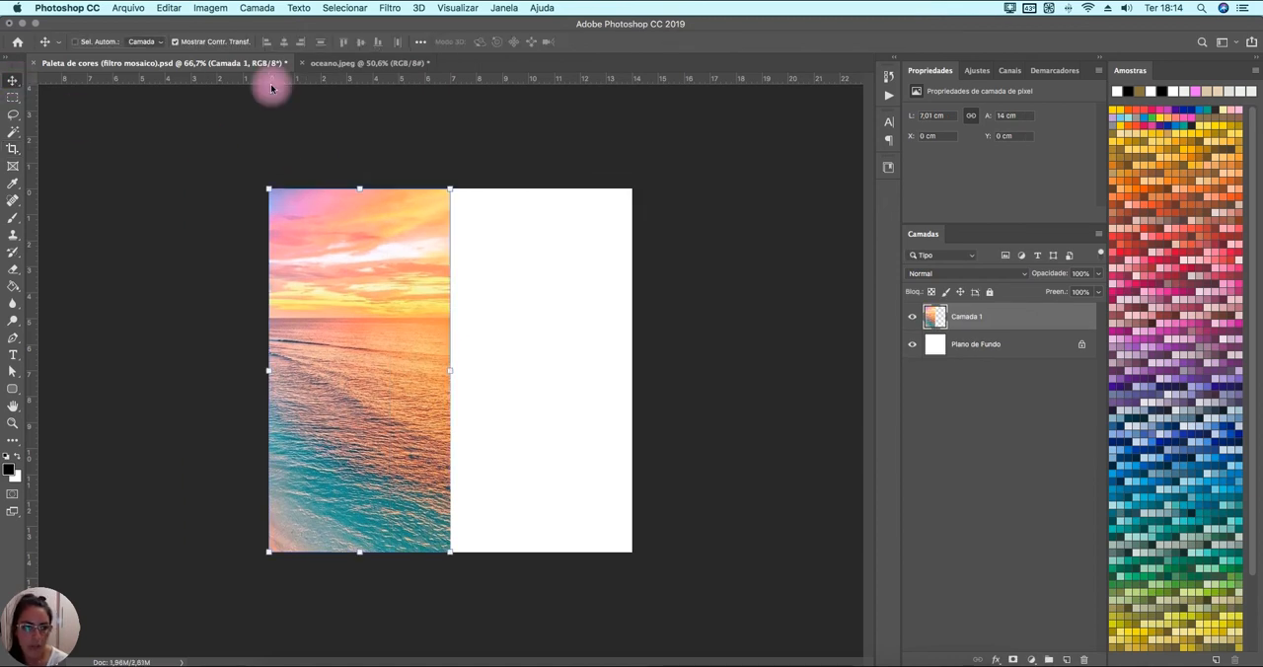
Rename the photo layer as Paisagem oceano and duplicate it.
double_click(965, 318)
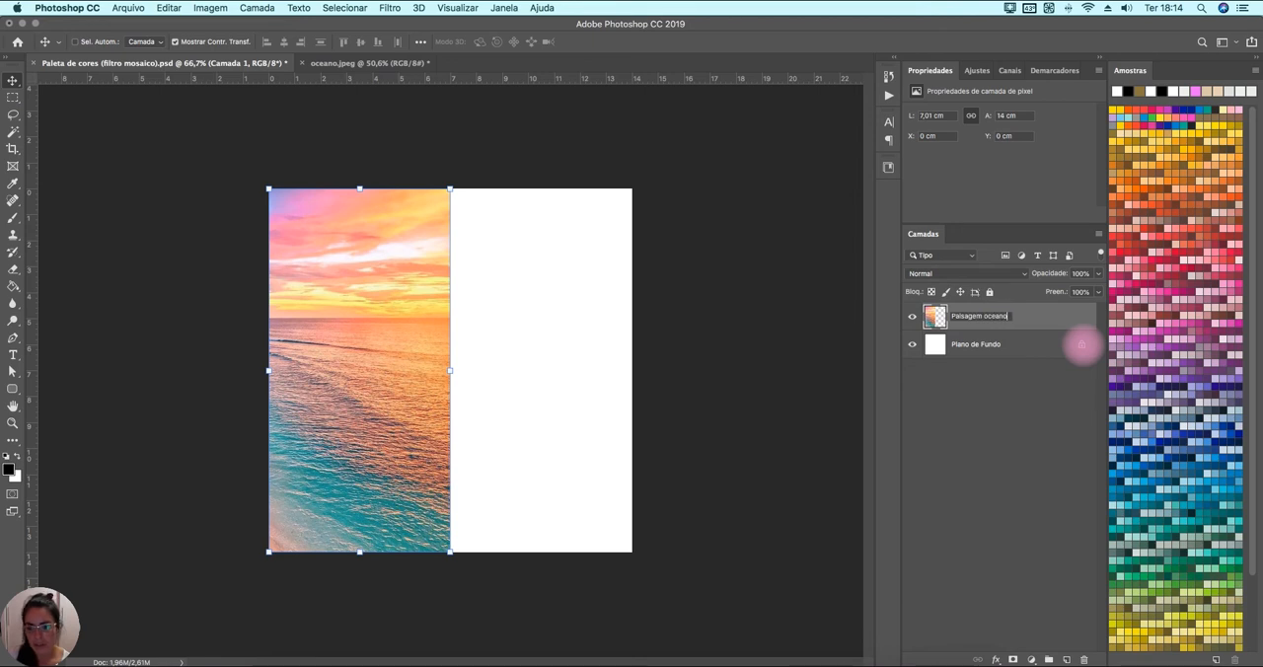
key(Return)
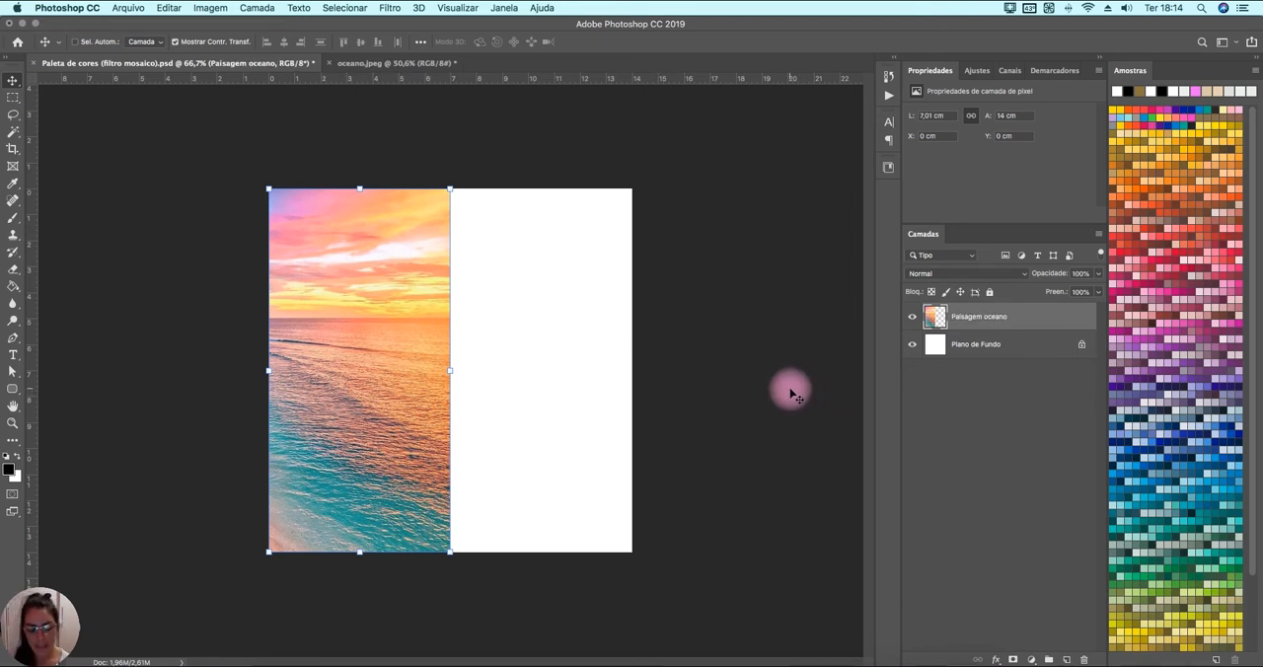
key(super+j)
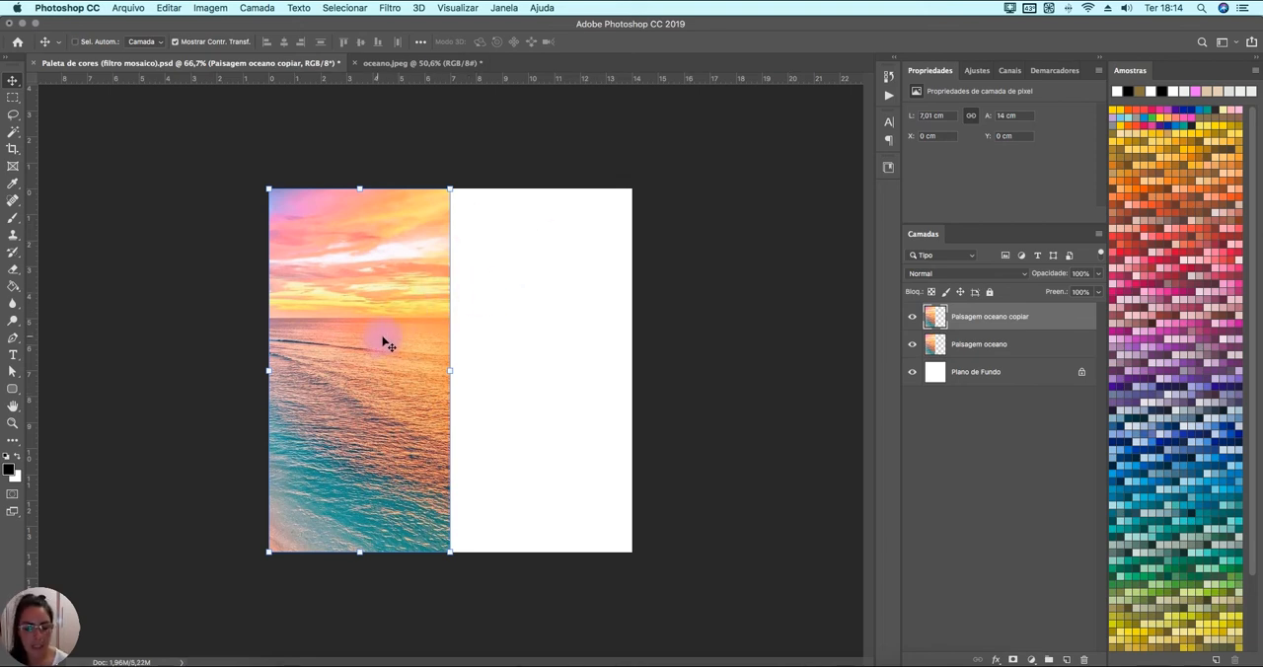
Place the duplicated photo layer on the canvas's right half by setting its X position to 7 cm.
drag(377, 331, 563, 348)
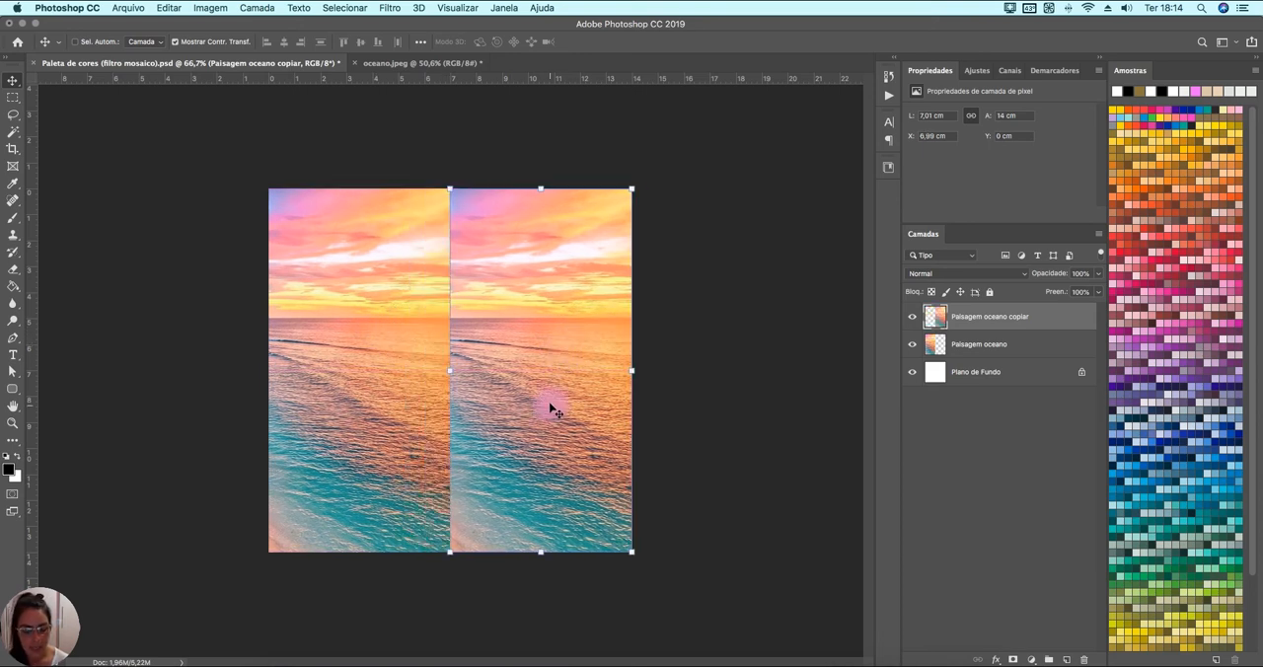
key(super+z)
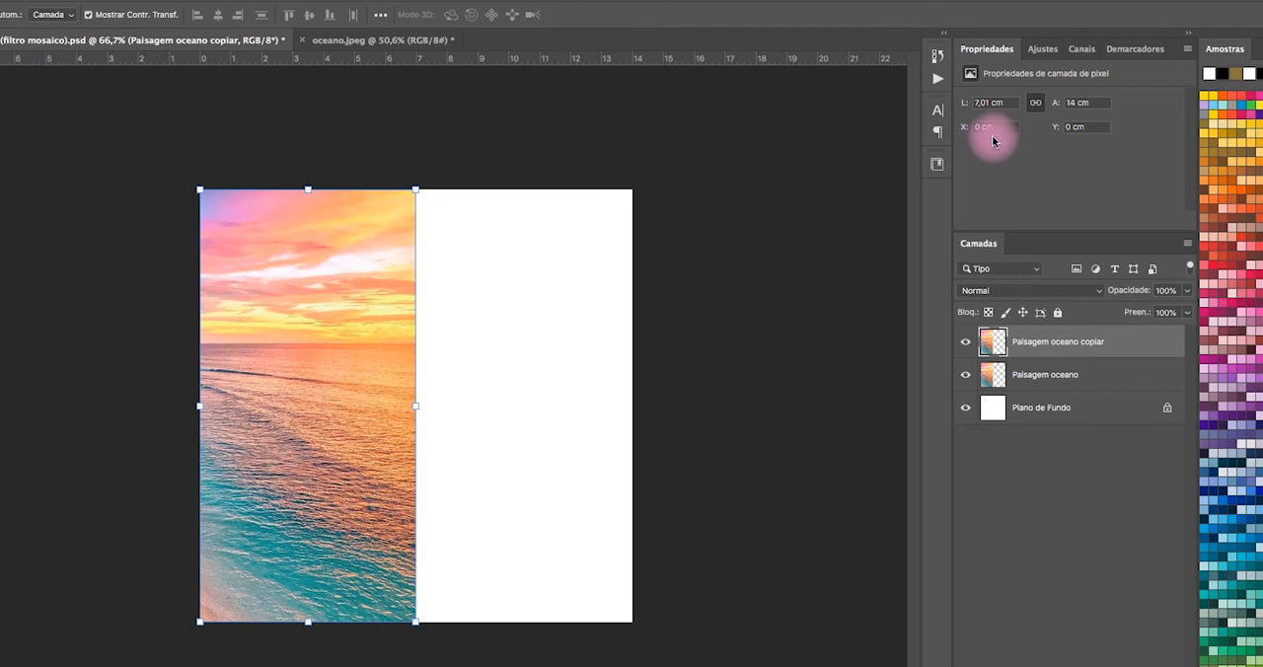
click(994, 131)
click(1006, 126)
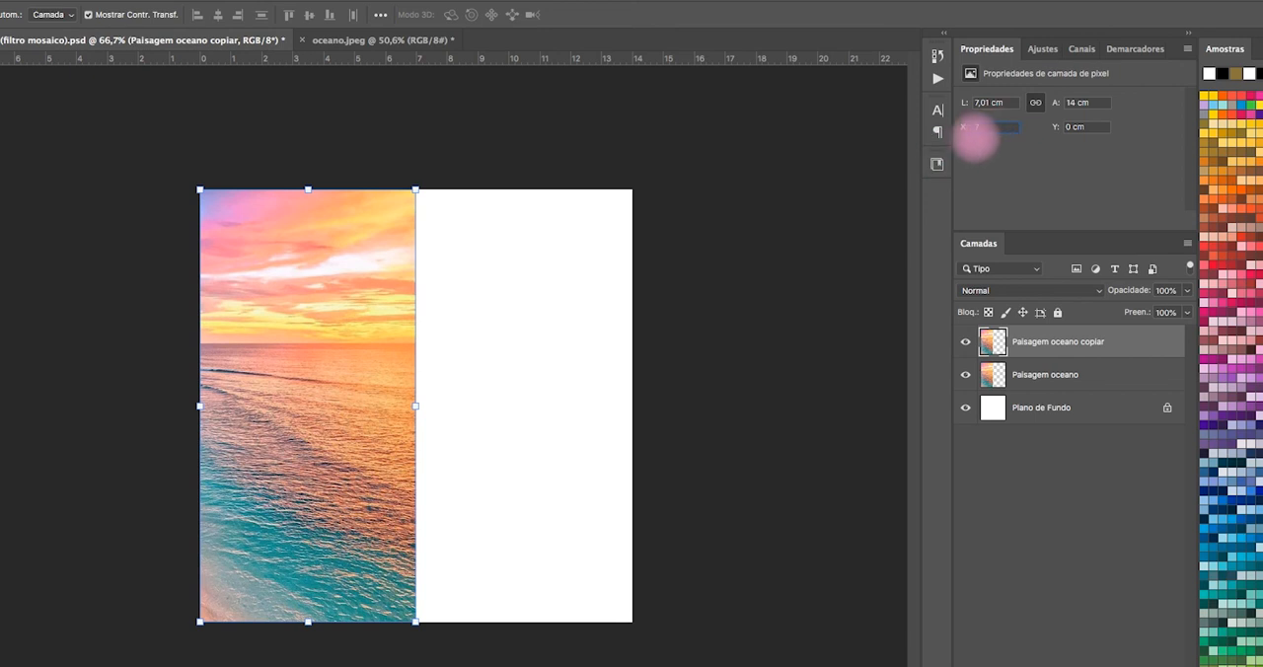
key(Return)
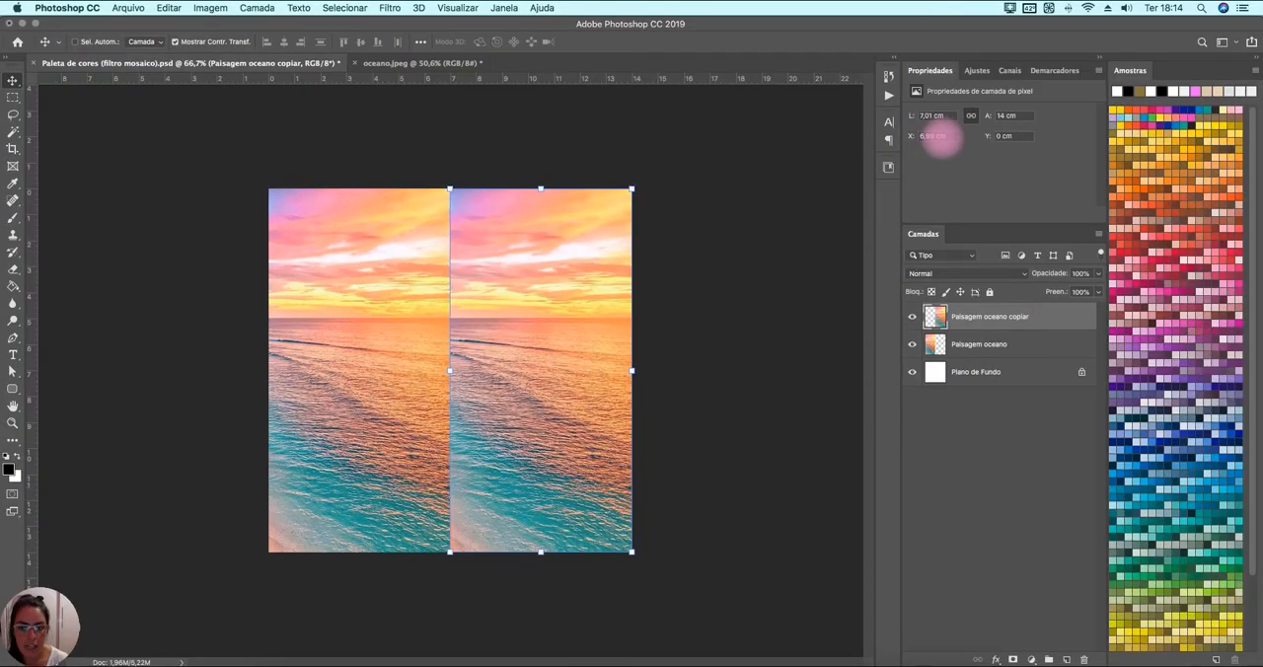
right_click(950, 140)
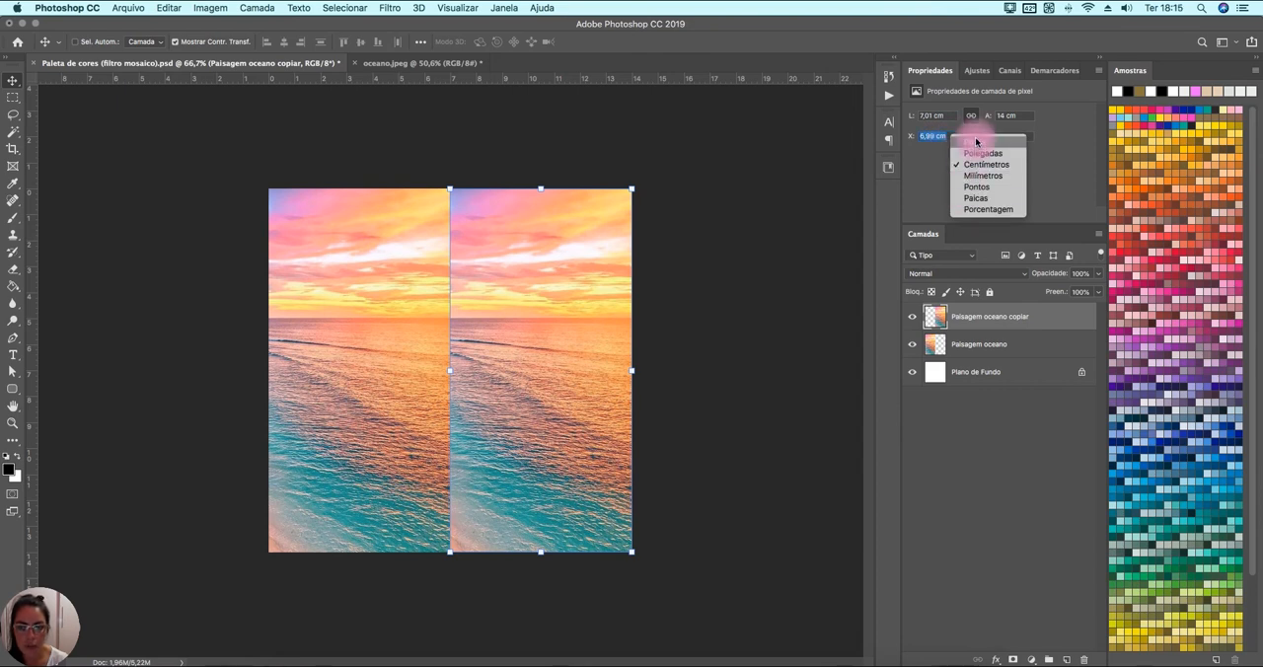
click(933, 191)
Rename the duplicated photo layer as Paisagem oceano (filtro).
double_click(1003, 316)
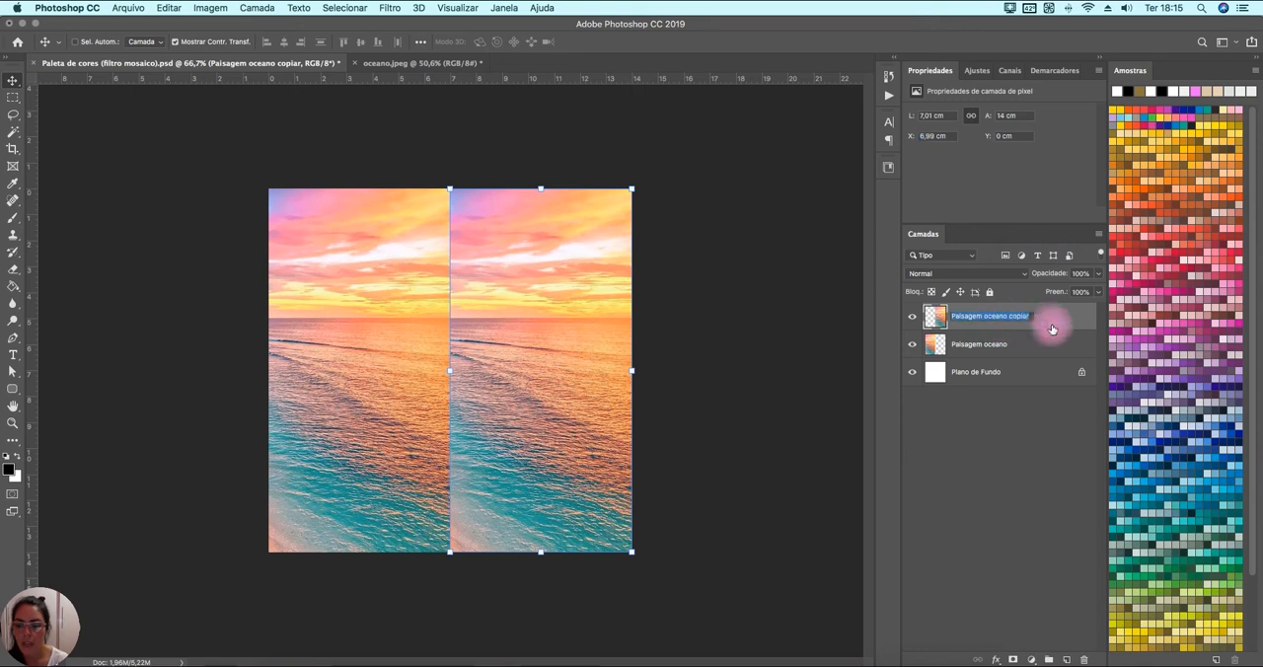
click(1031, 316)
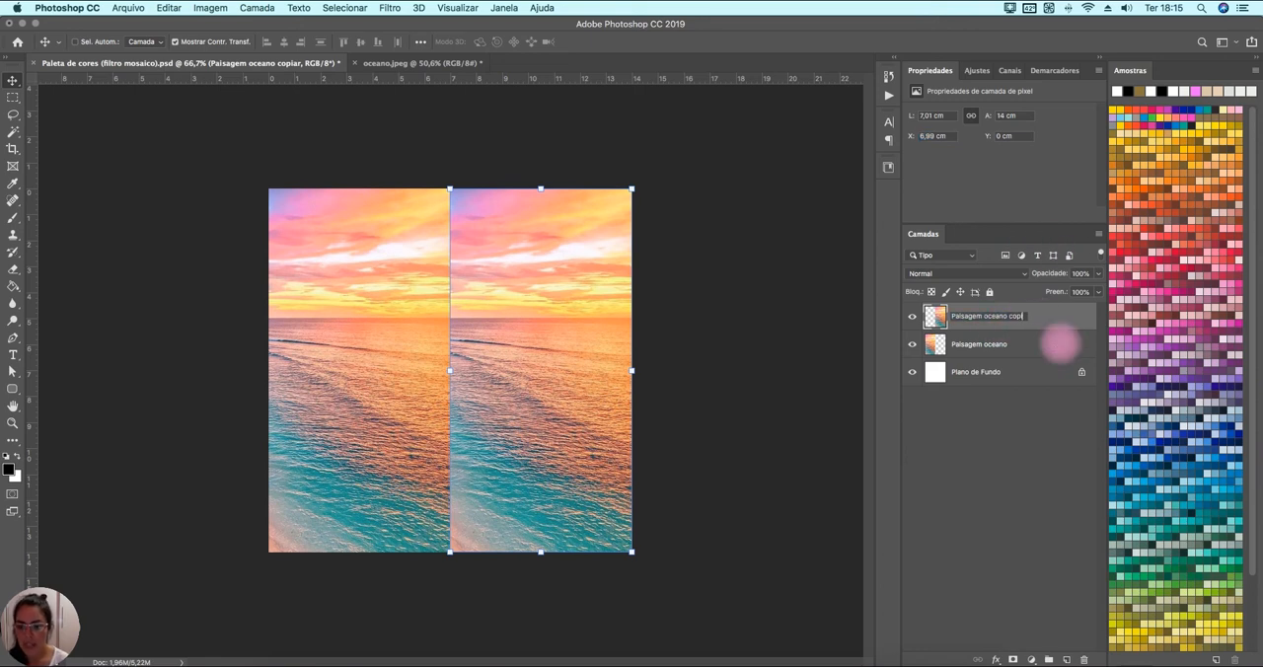
key(Return)
key(9)
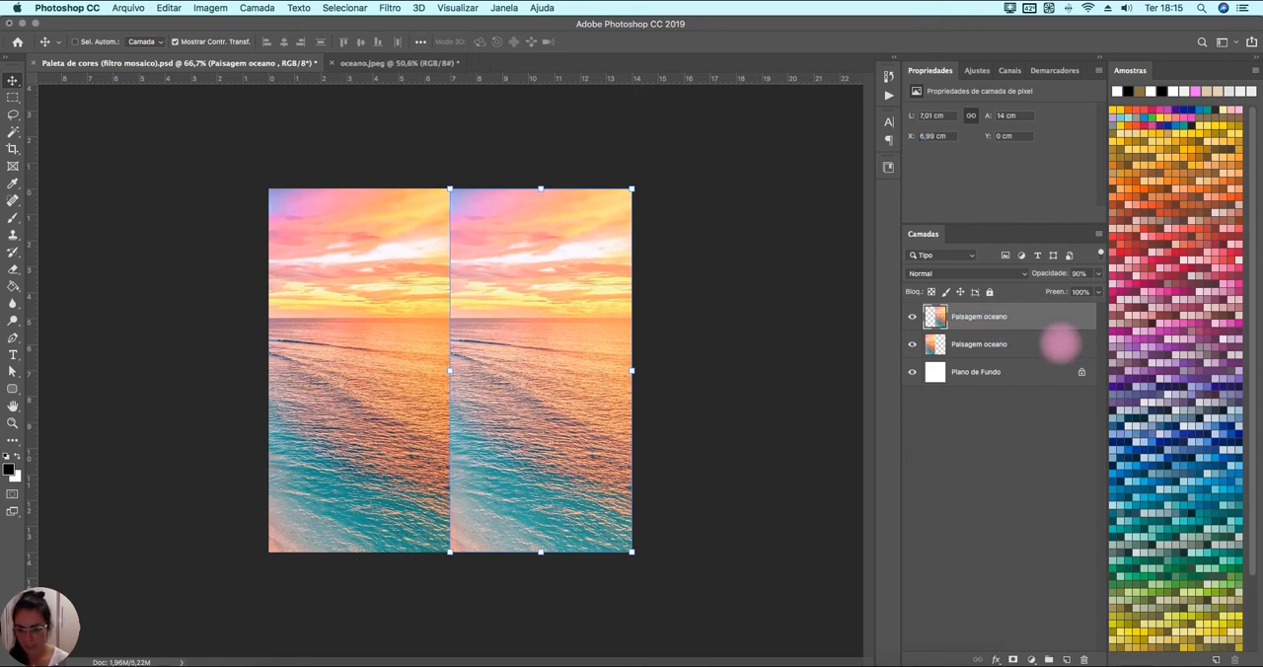
double_click(972, 317)
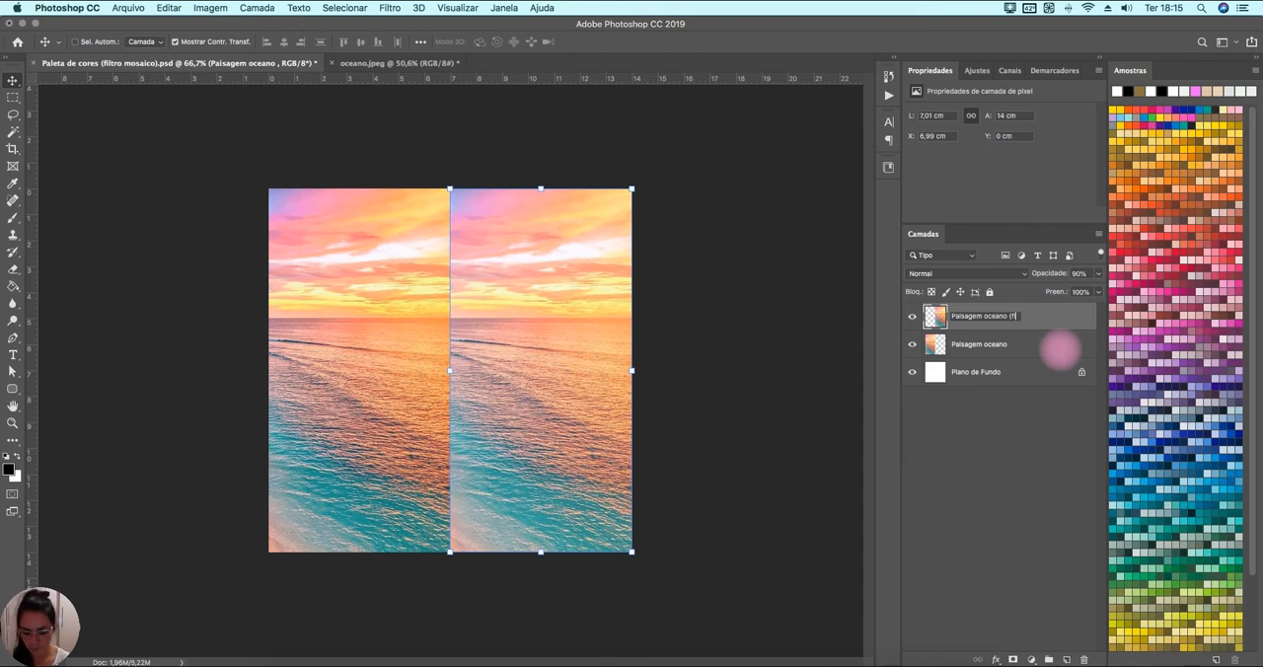
text((filtro))
key(Return)
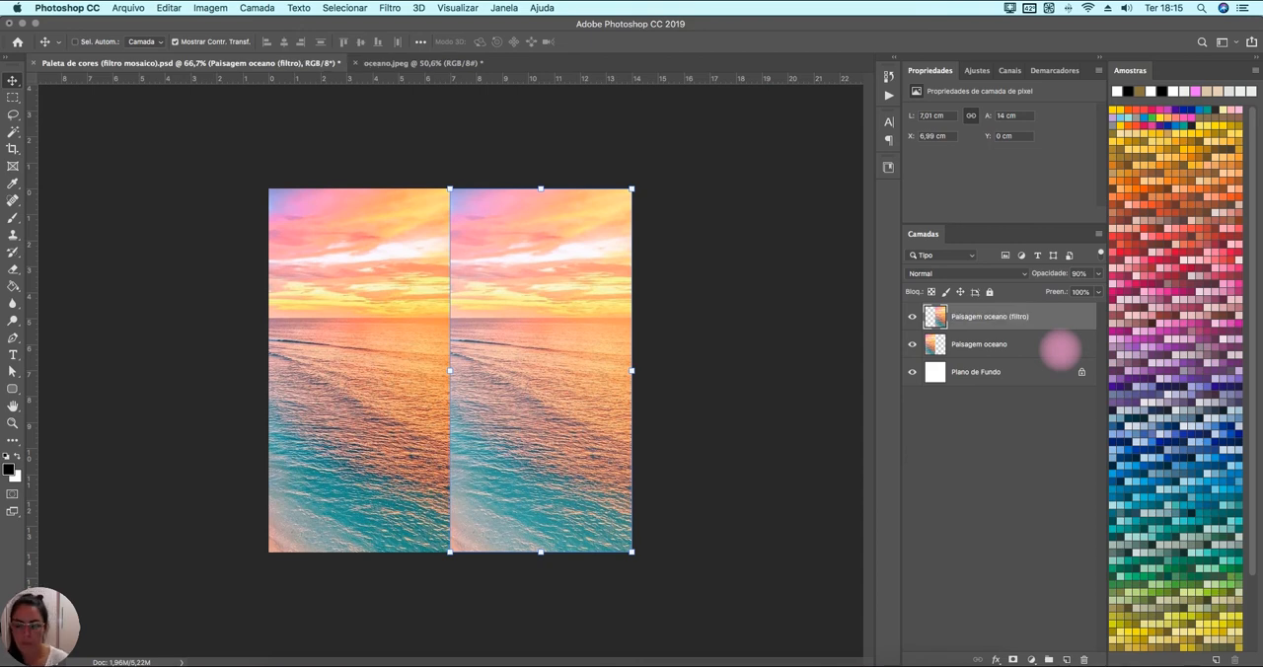
Convert the Paisagem oceano (filtro) layer to a smart object and open the Mosaico pixelation filter for it.
right_click(977, 321)
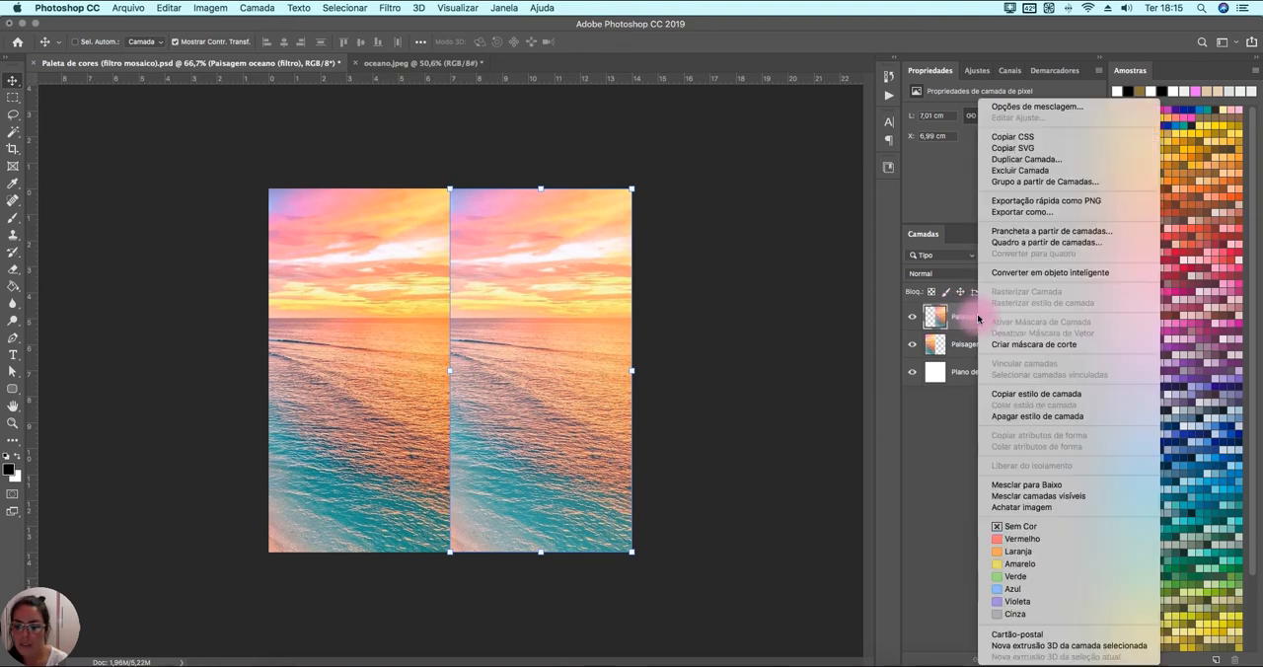
click(1024, 277)
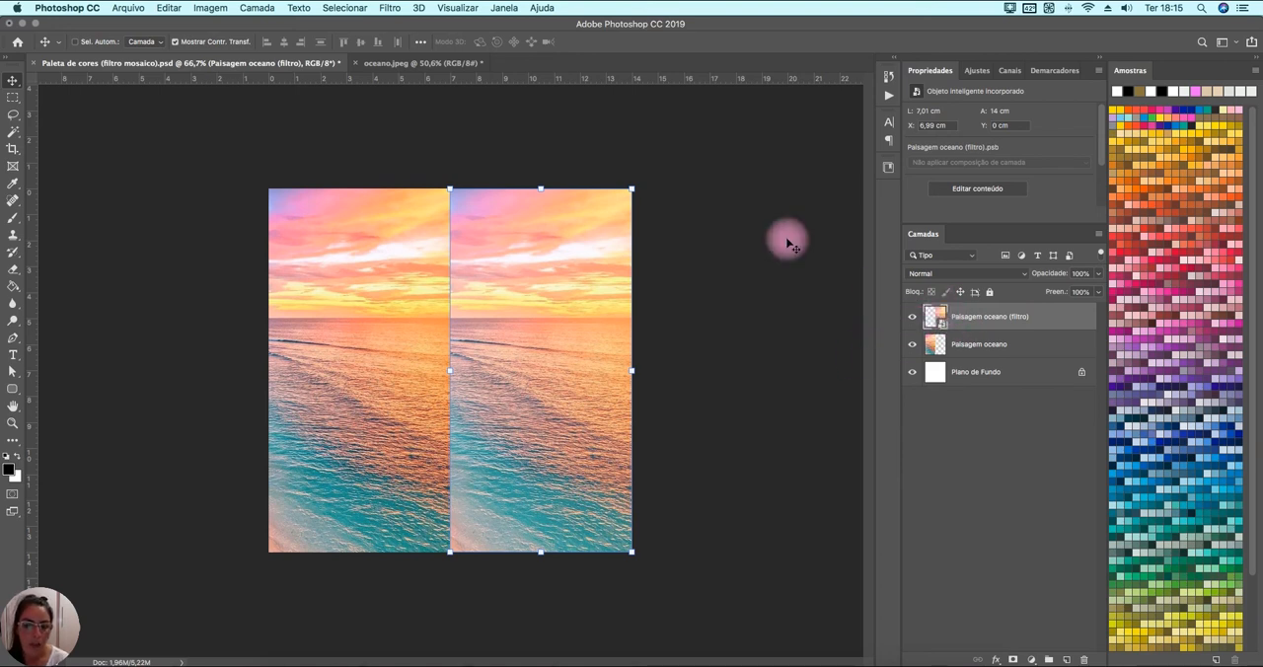
click(392, 9)
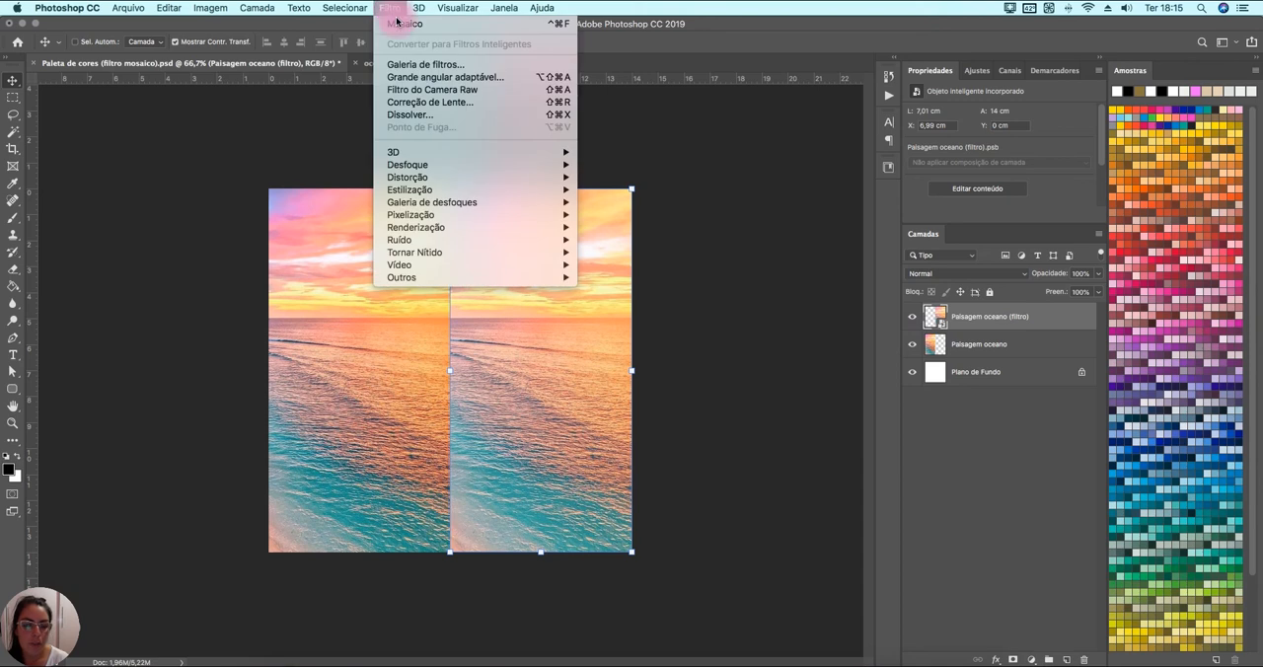
mouse_move(544, 215)
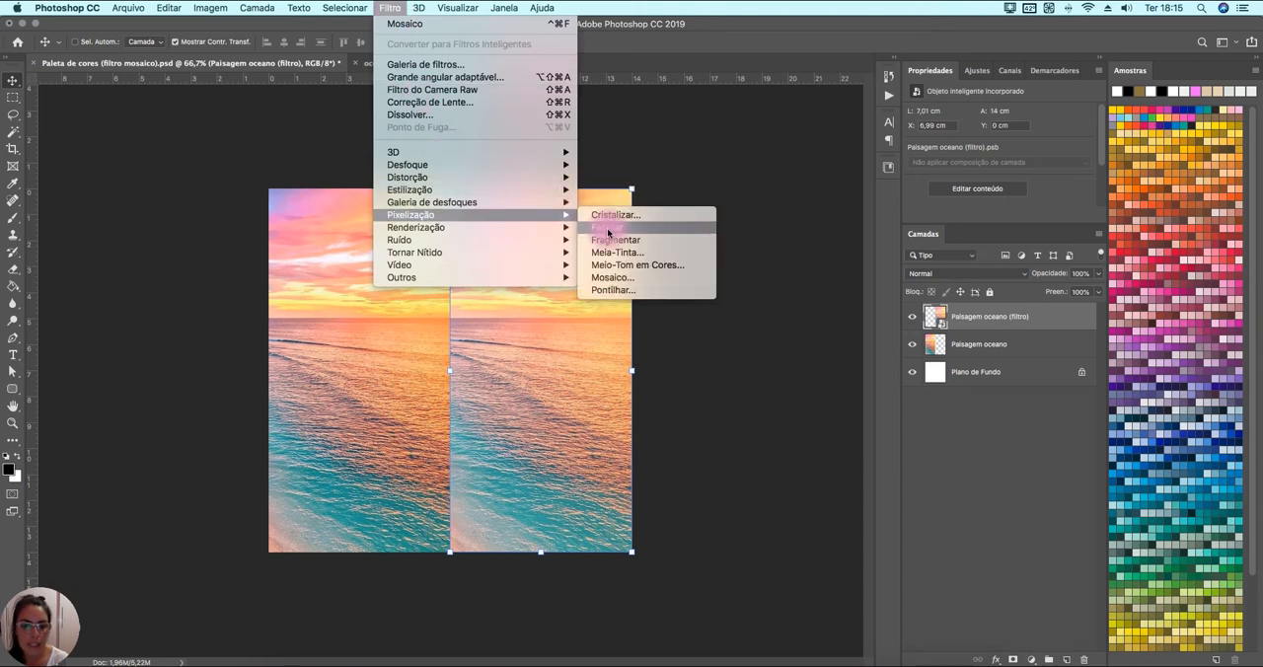
click(612, 278)
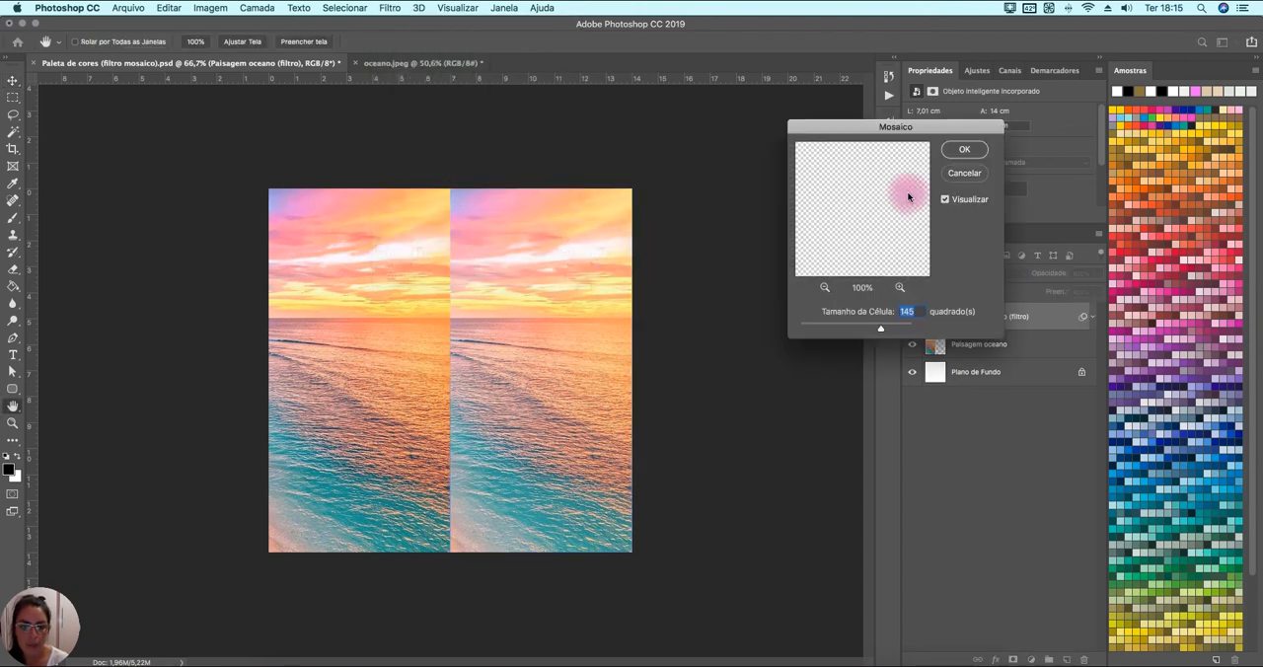
drag(932, 132, 782, 186)
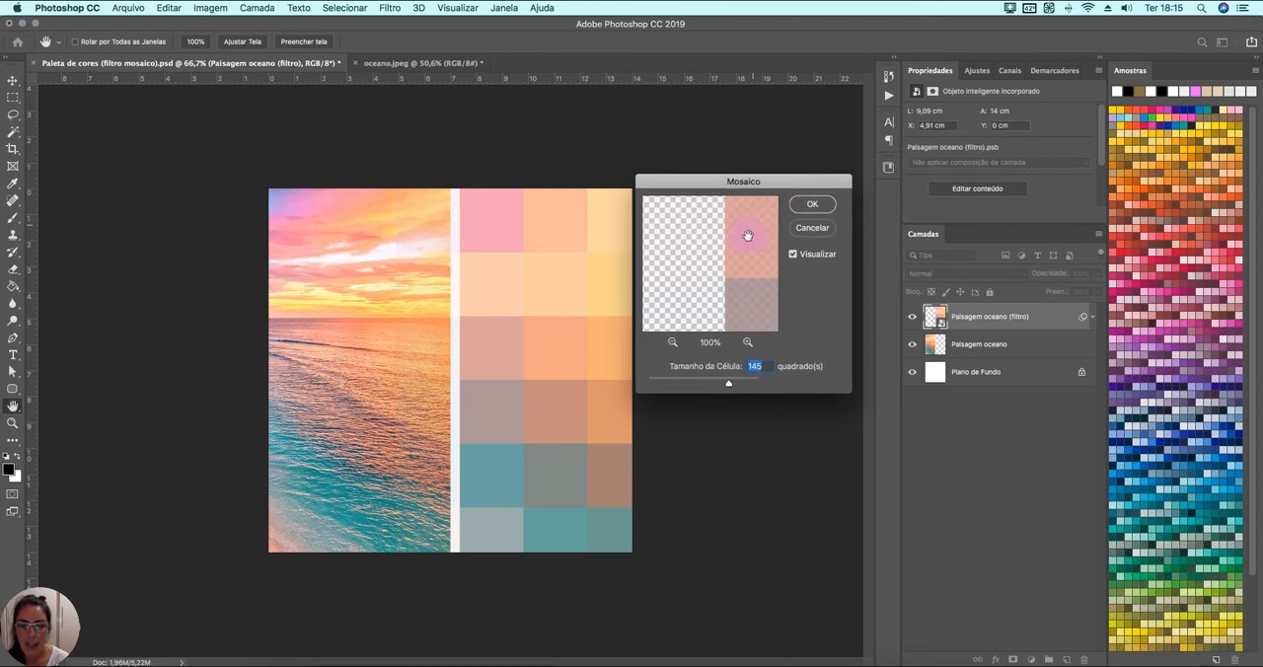
Examine the mosaic cells in the filter preview at several zoom levels and in different areas of the image.
drag(765, 243, 716, 234)
drag(776, 225, 750, 226)
drag(680, 259, 741, 306)
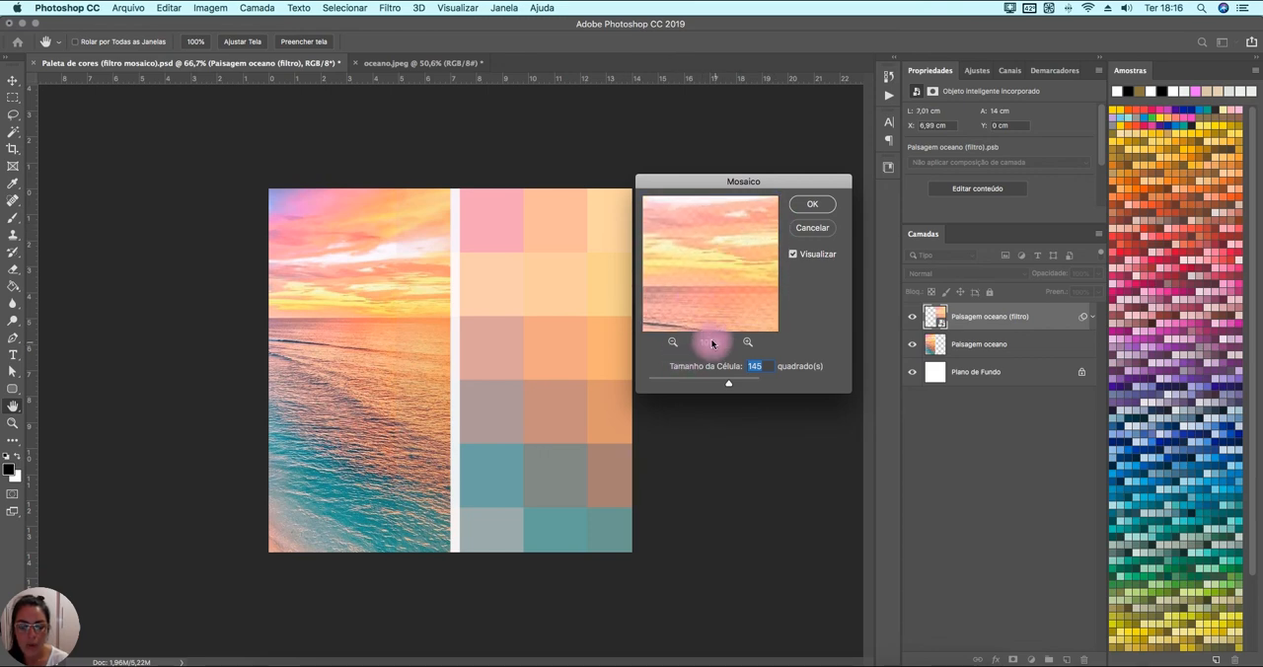
click(673, 342)
click(672, 343)
click(673, 344)
click(674, 344)
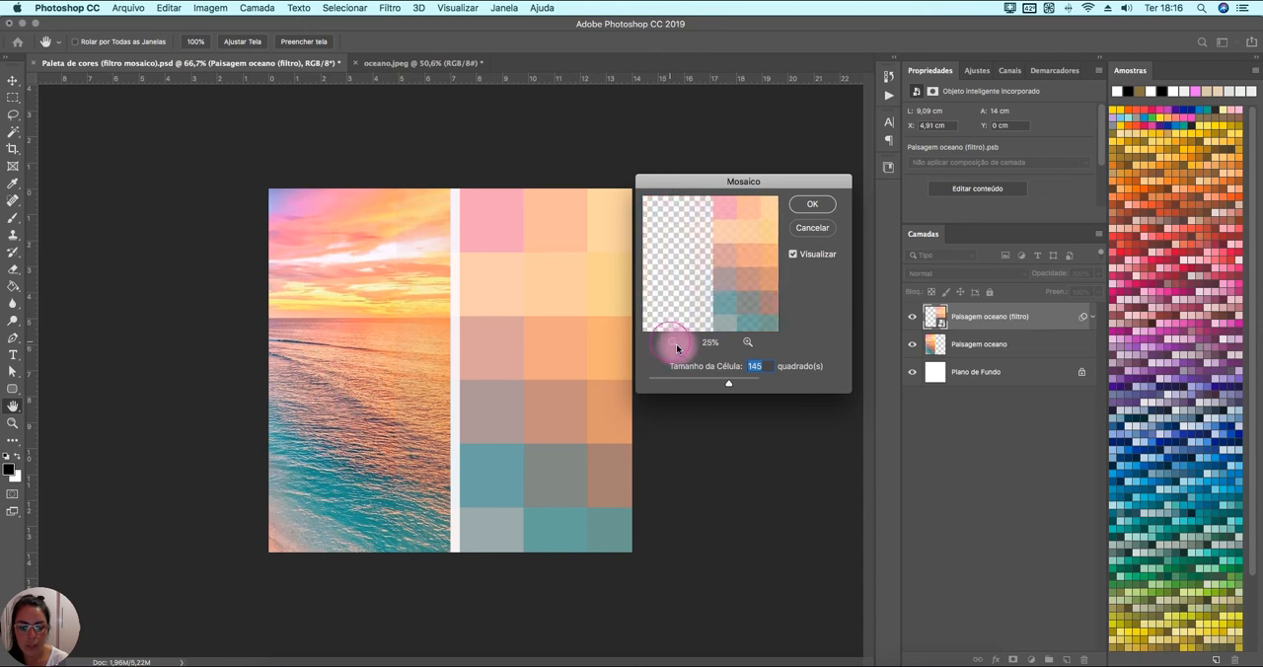
drag(764, 280, 745, 336)
click(746, 341)
click(746, 341)
click(746, 341)
drag(770, 276, 552, 401)
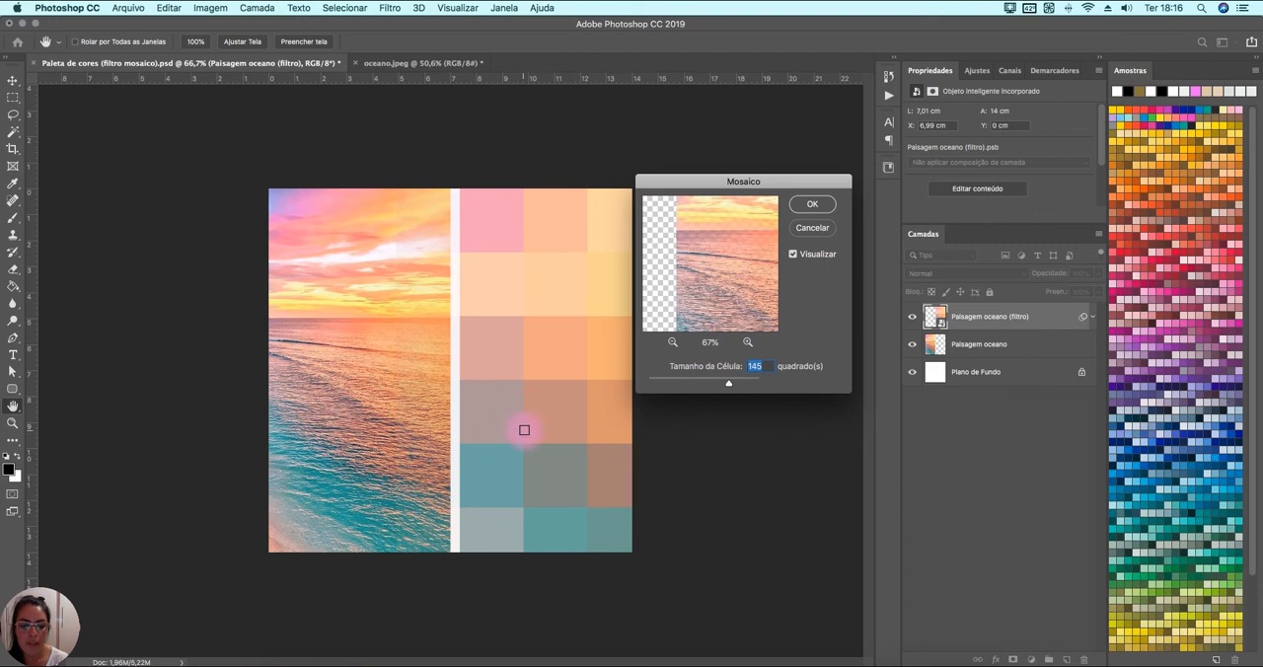
click(524, 430)
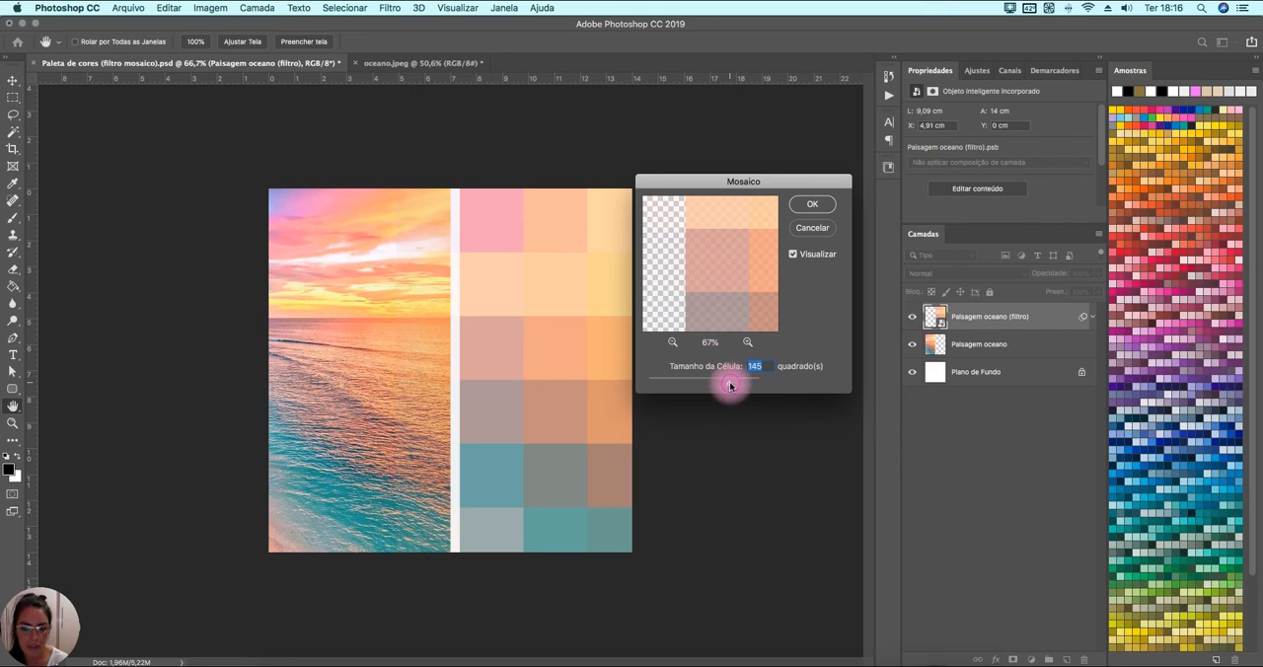
Try smaller mosaic cells such as 70, and apply the Mosaico filter with a cell size of 145.
drag(726, 385, 686, 386)
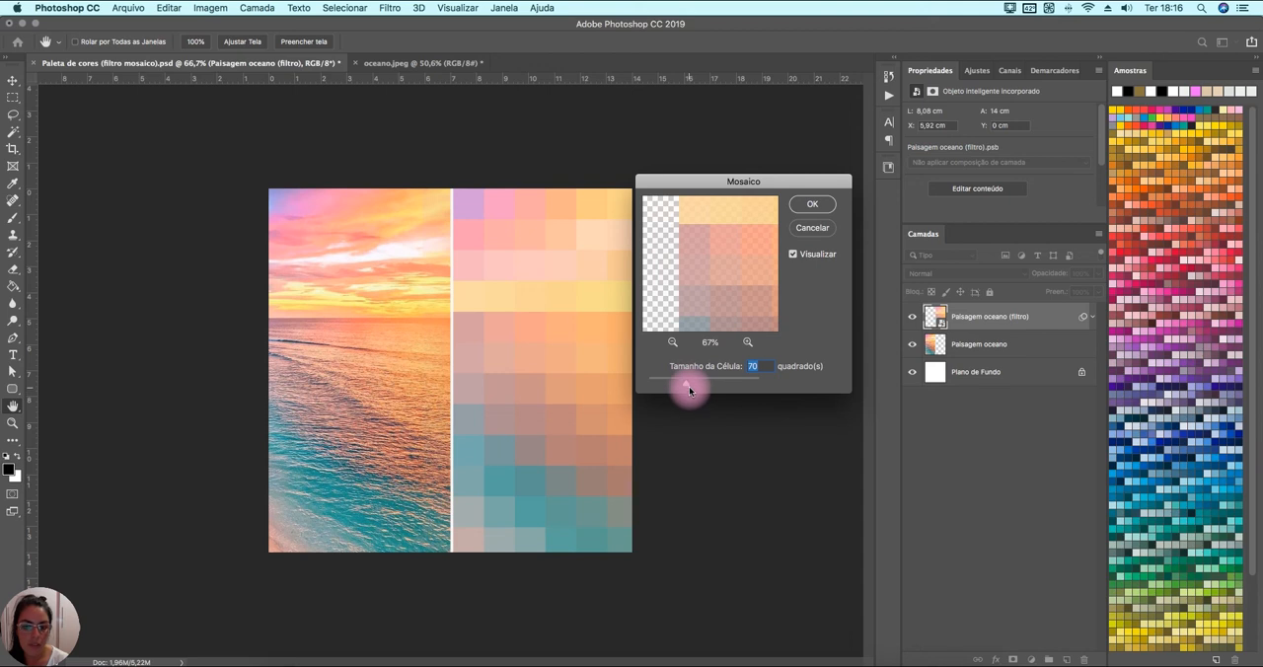
drag(688, 384, 722, 385)
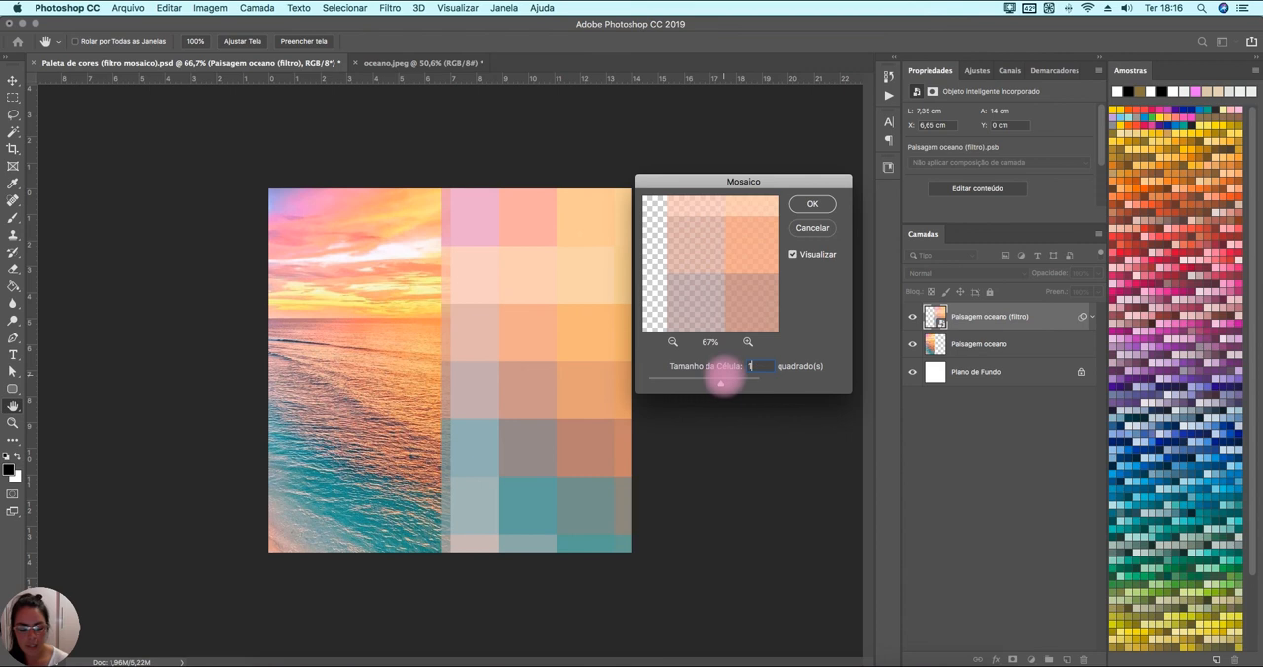
drag(722, 380, 727, 373)
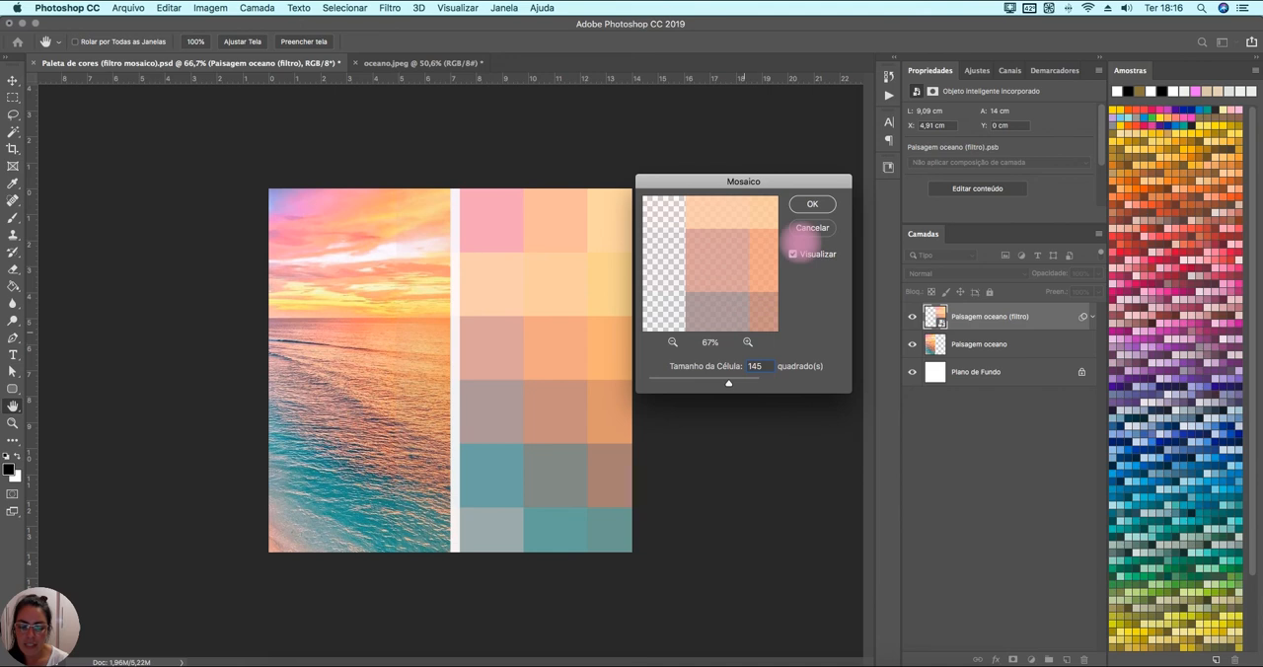
click(814, 203)
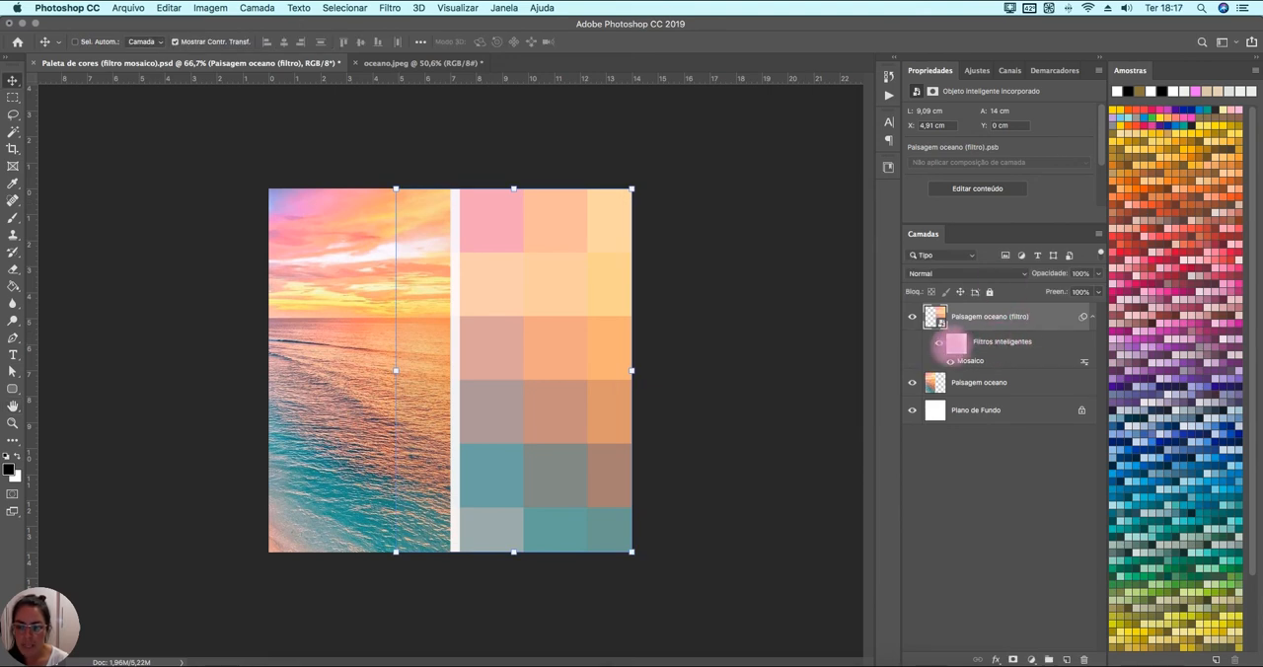
Delete the smart filter mask from the Paisagem oceano (filtro) layer.
click(956, 344)
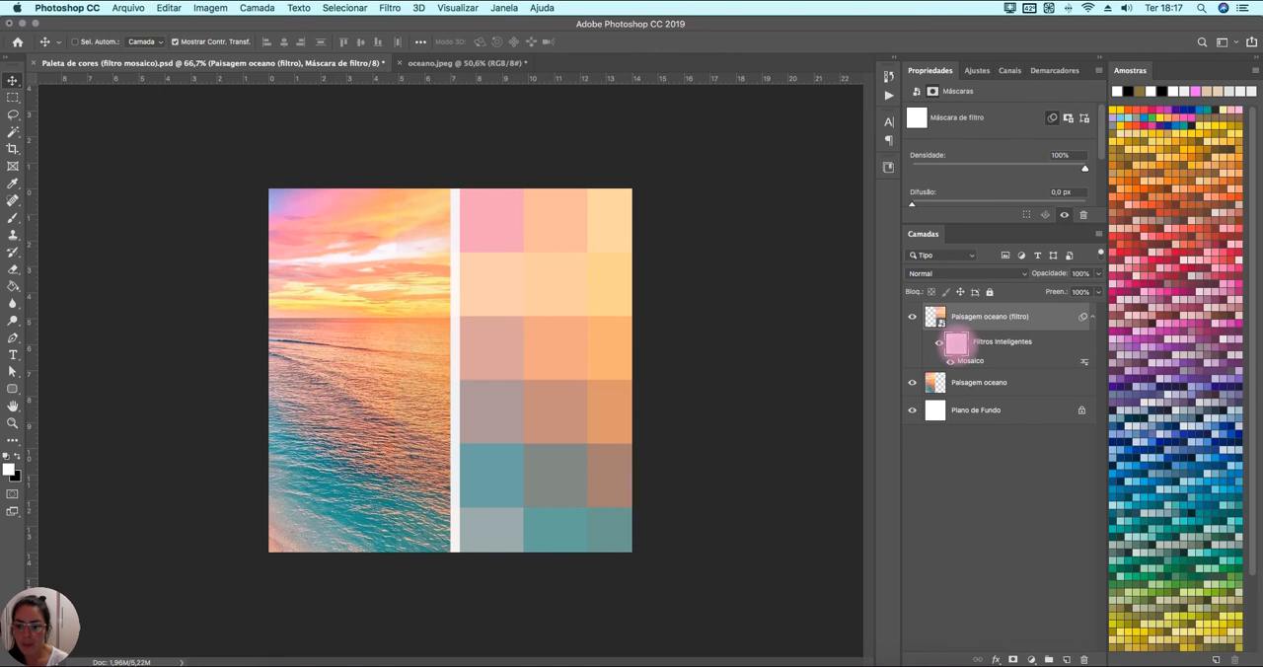
right_click(956, 344)
click(987, 368)
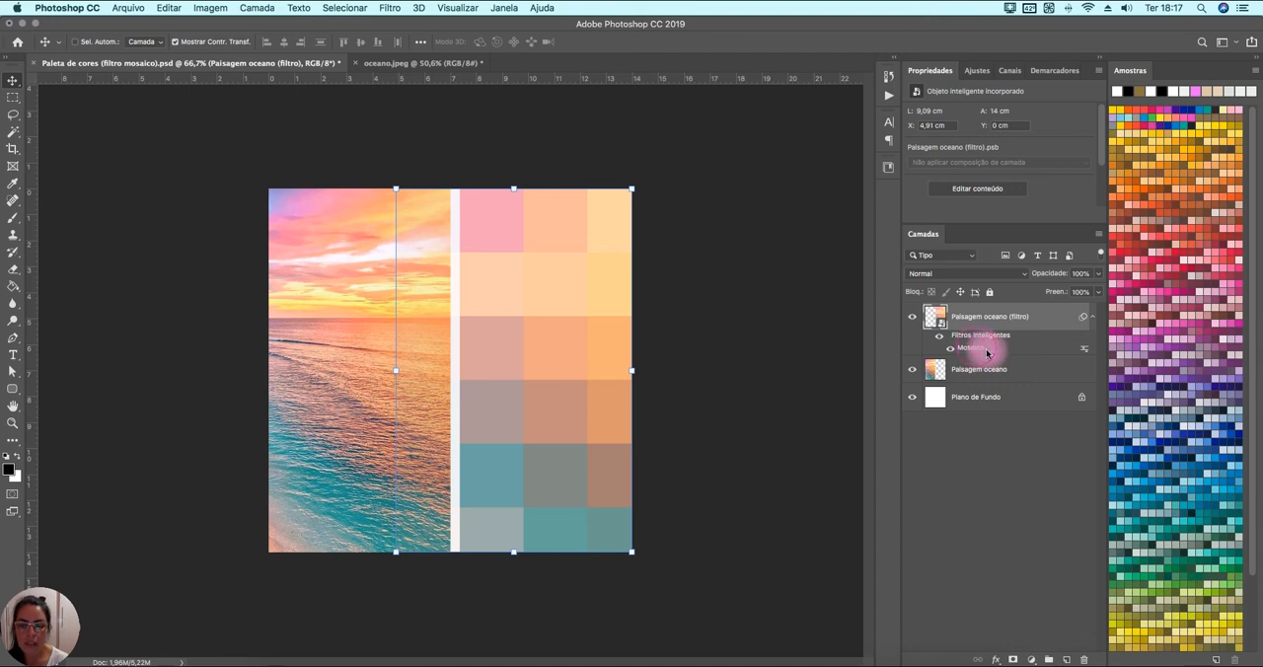
Review the Mosaico smart filter's editable settings without changing them, and compare the photo layer with the filtered layer.
double_click(976, 349)
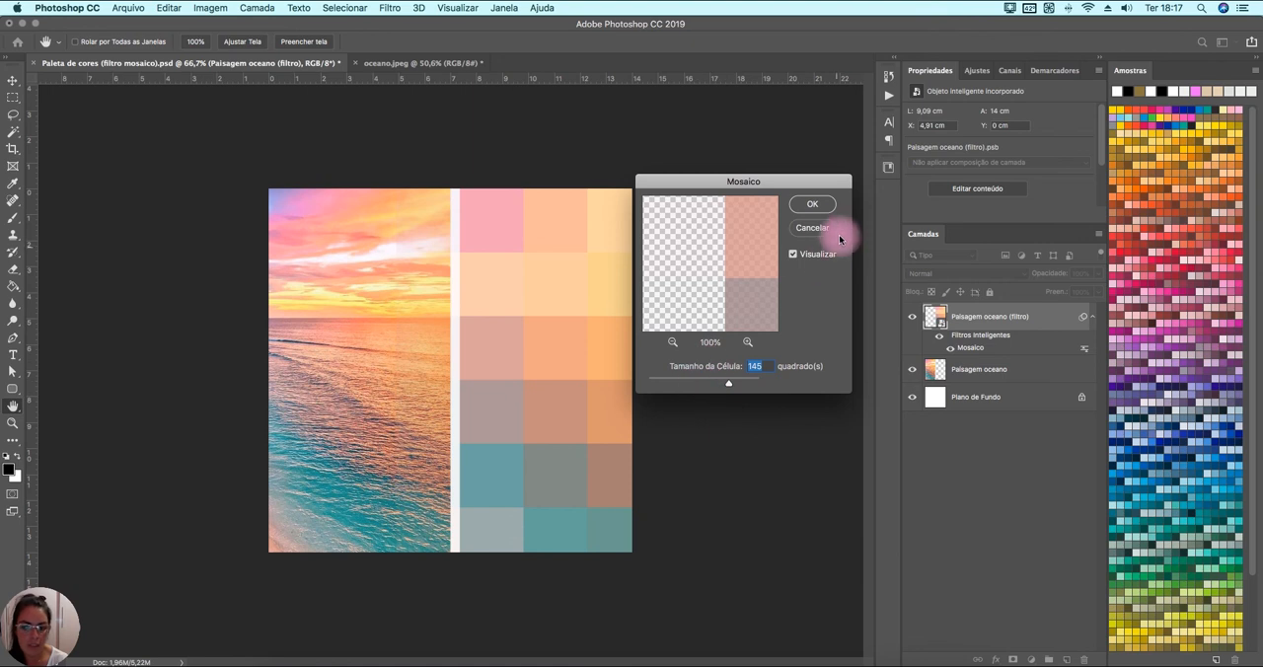
click(809, 228)
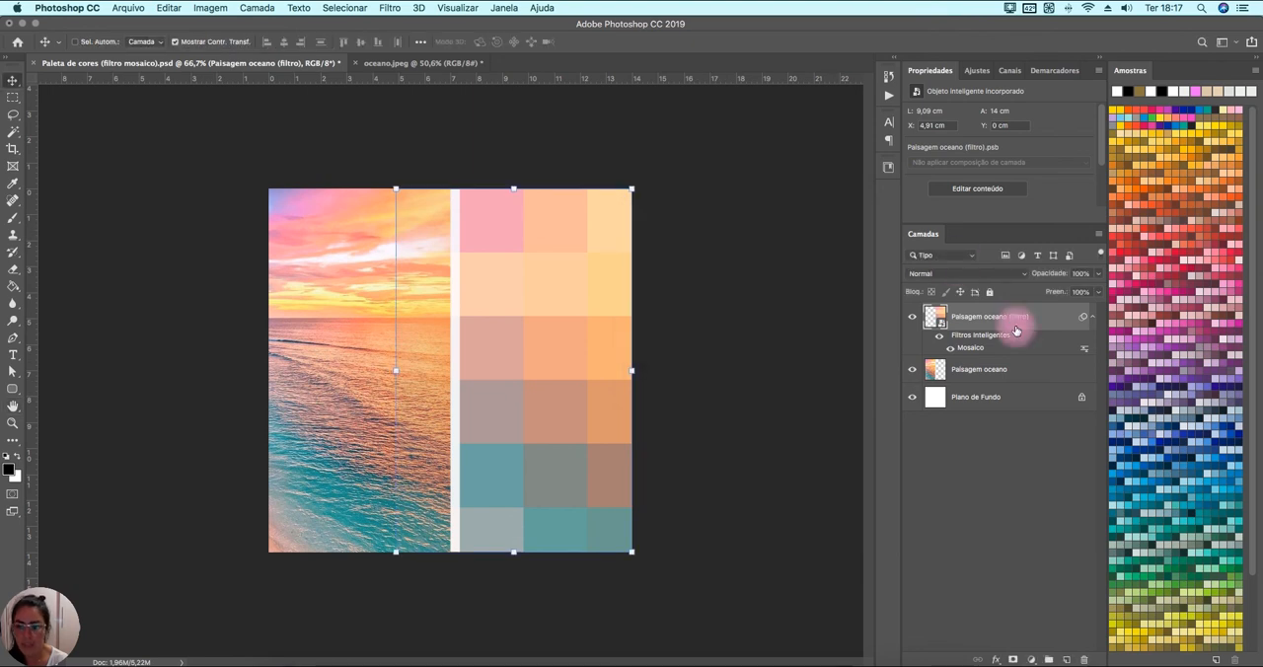
click(962, 369)
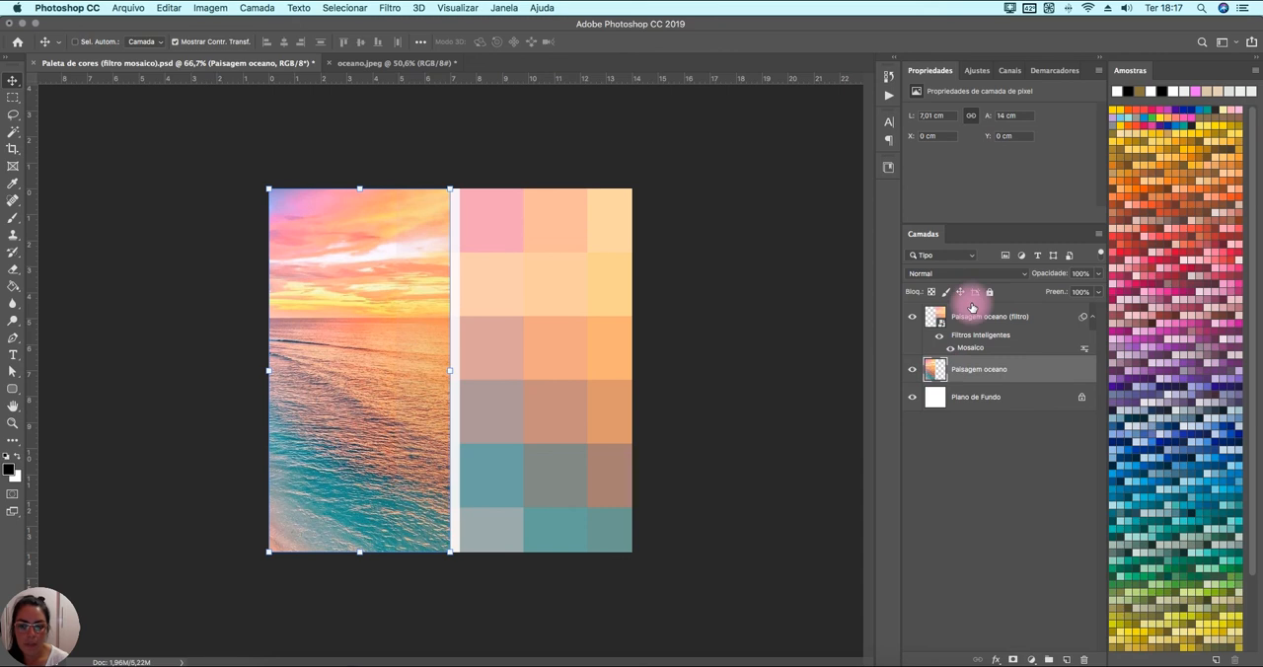
click(977, 317)
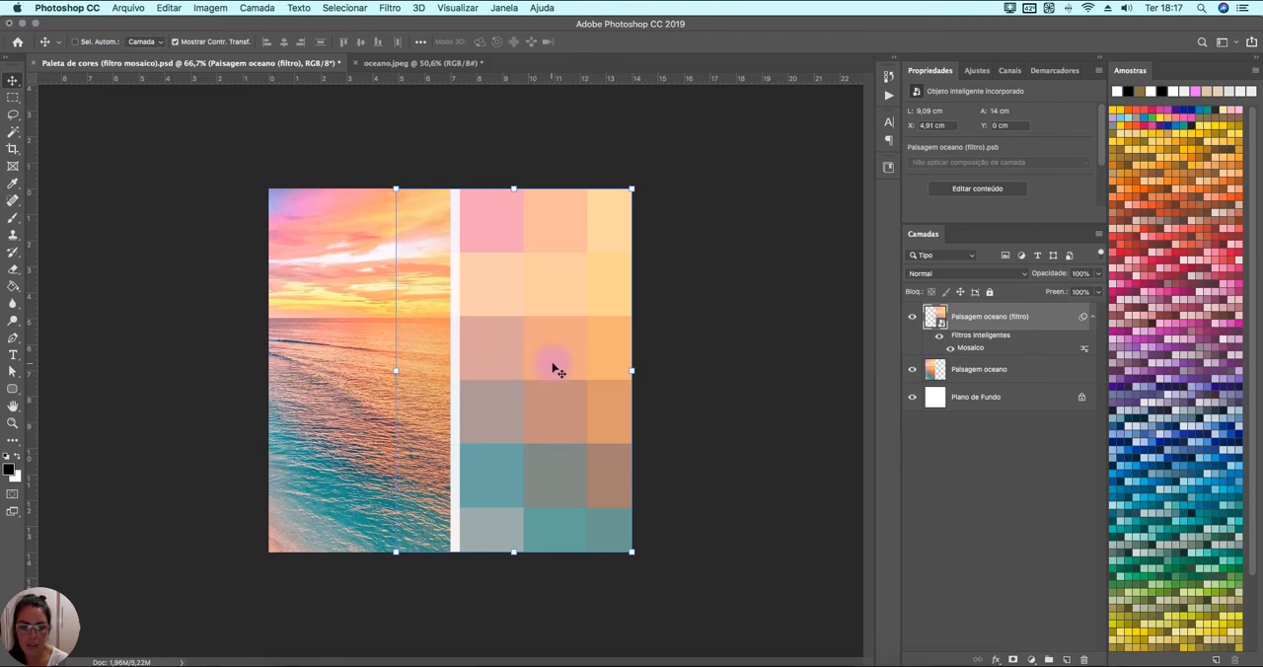
Draw a rounded rectangle of about 368 × 415 px directly above the Paisagem oceano layer, with white fill, no stroke and 30 px radius.
click(1004, 378)
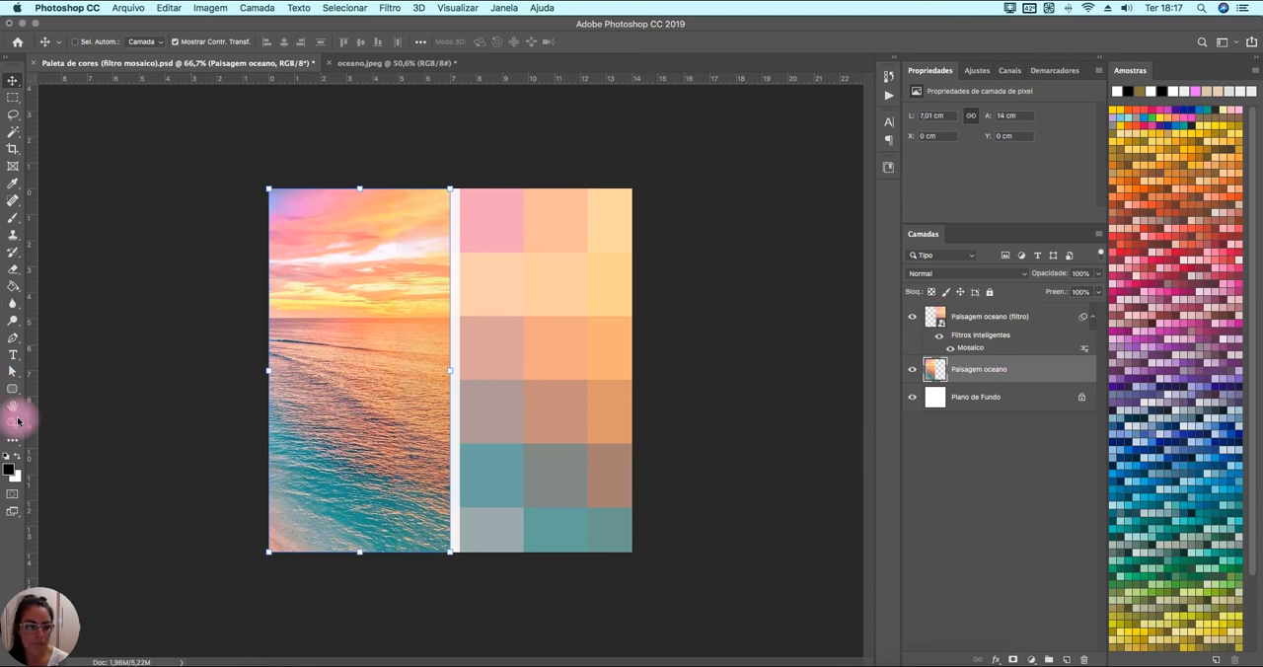
click(13, 389)
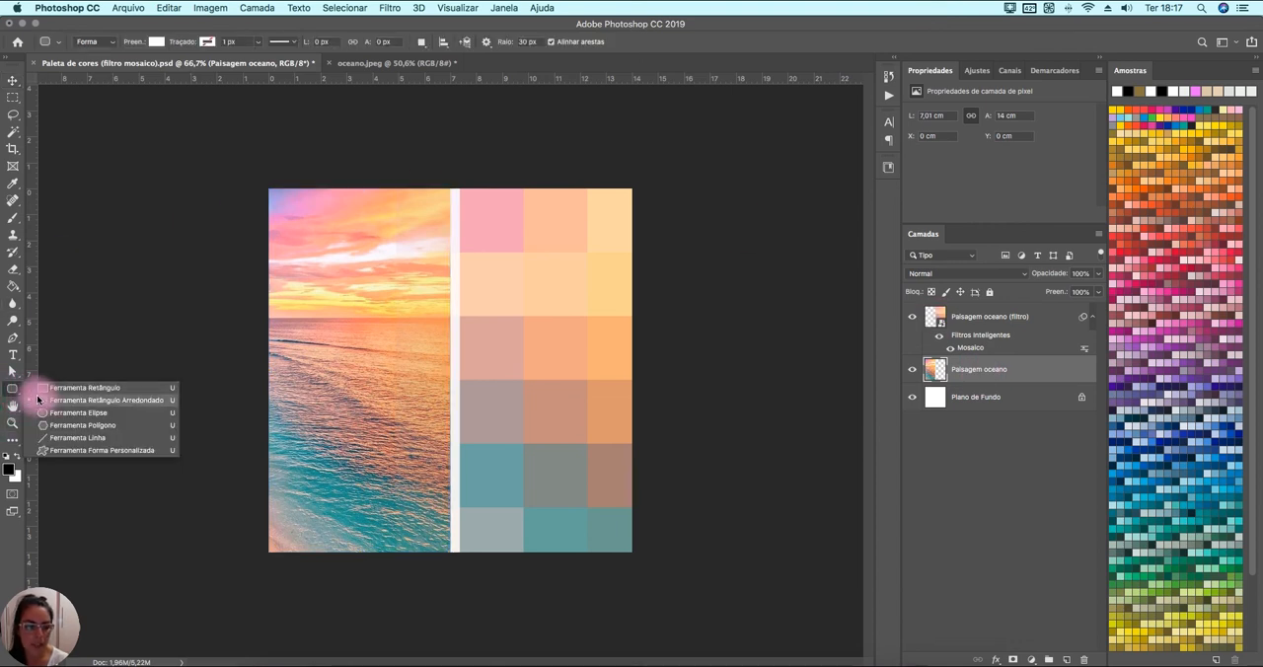
click(96, 401)
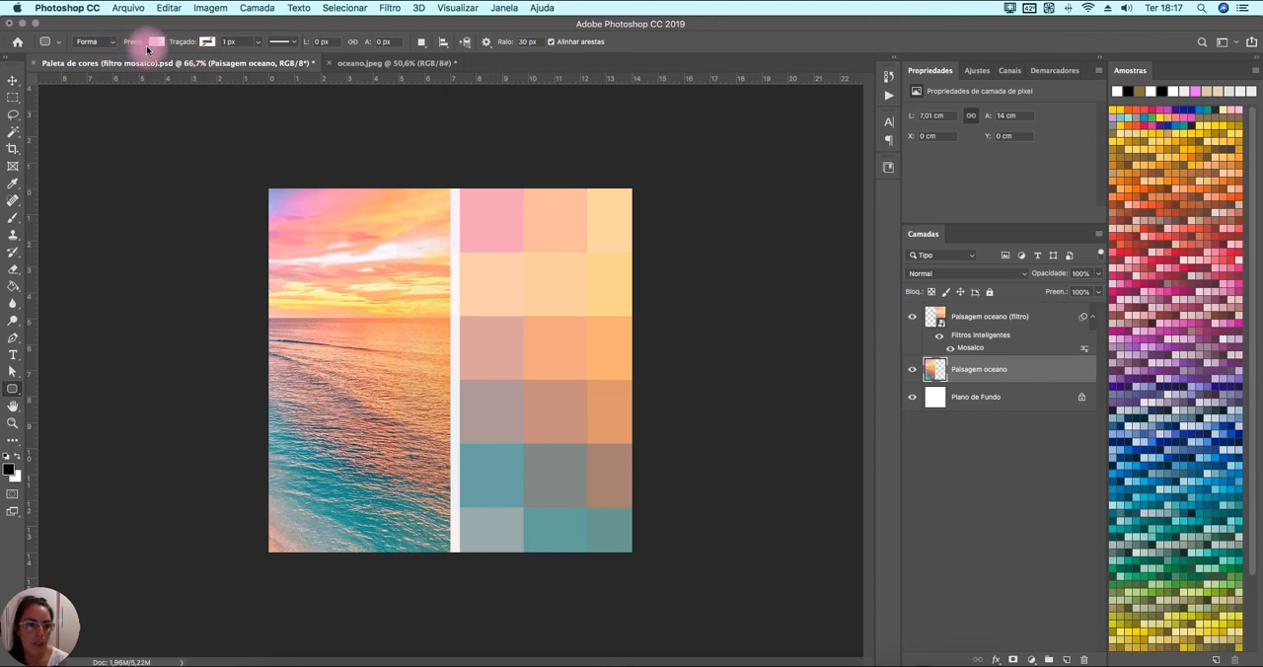
click(206, 43)
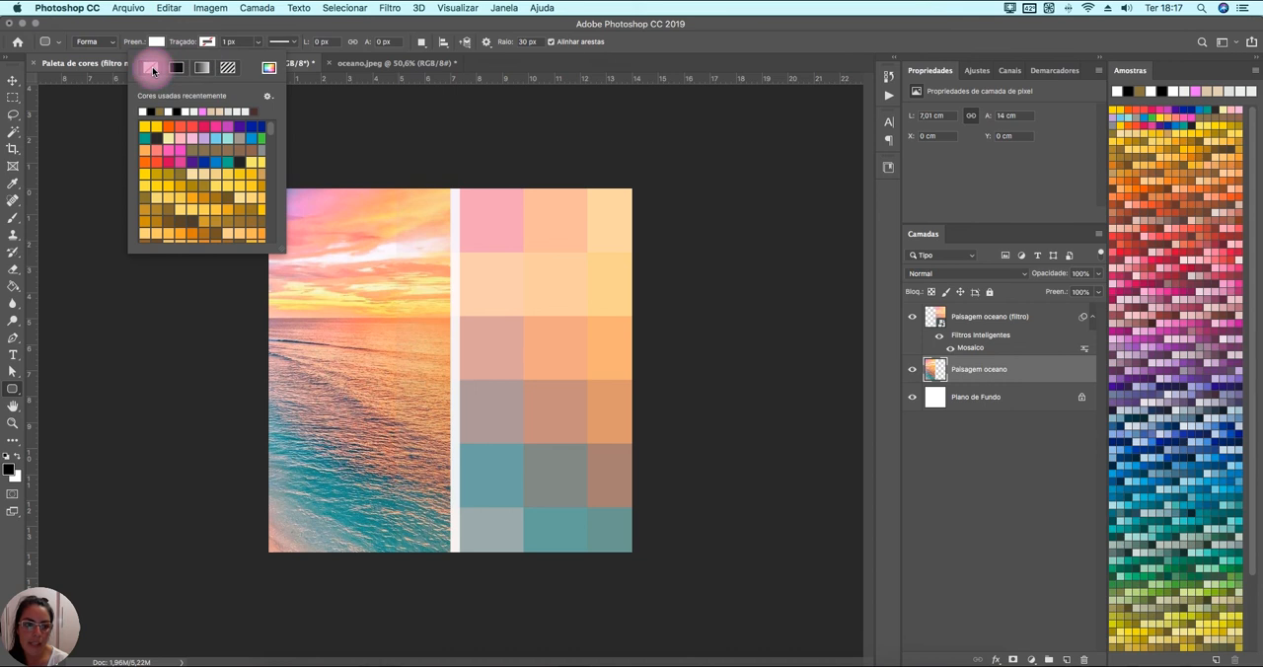
click(152, 68)
click(219, 36)
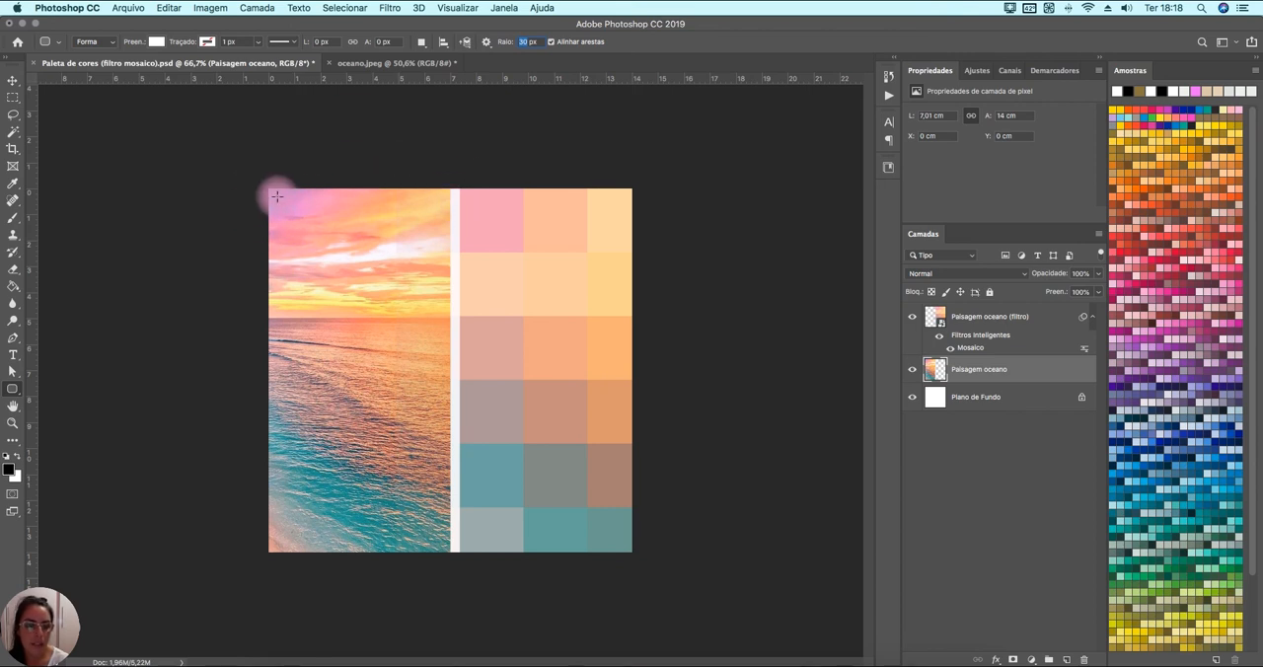
drag(277, 196, 437, 378)
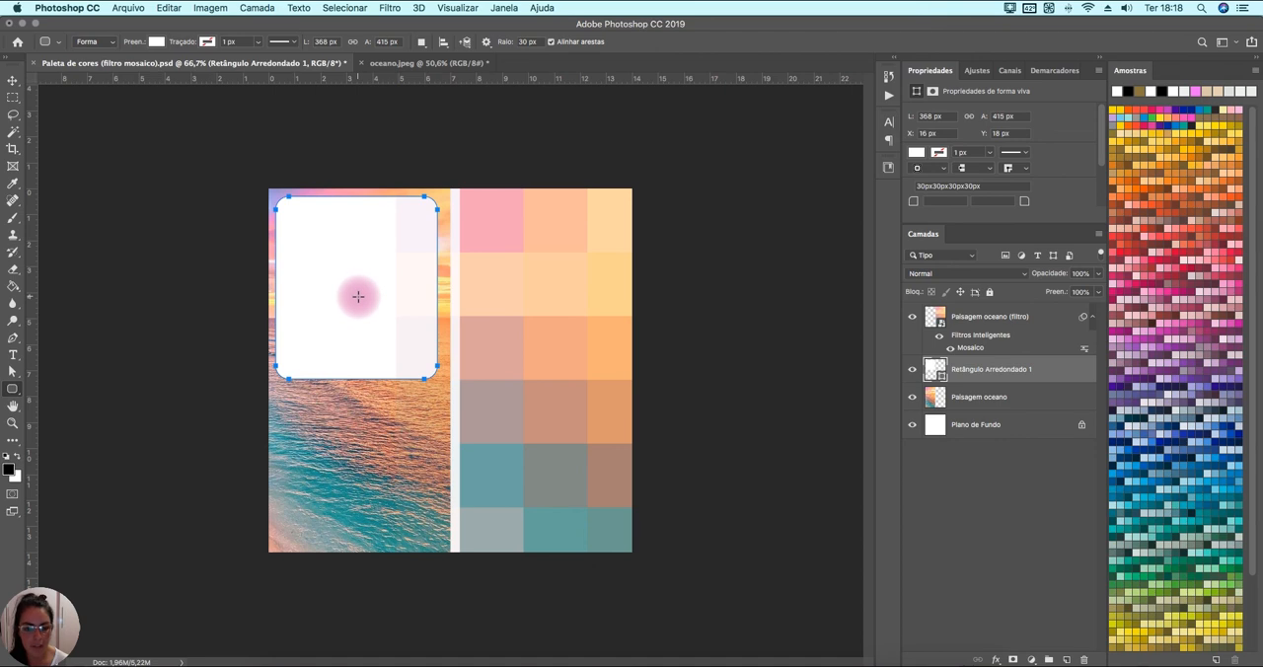
Resize the rounded rectangle to 414 × 827 px at X 0, Y 0 so it covers the unfiltered photo.
key(v)
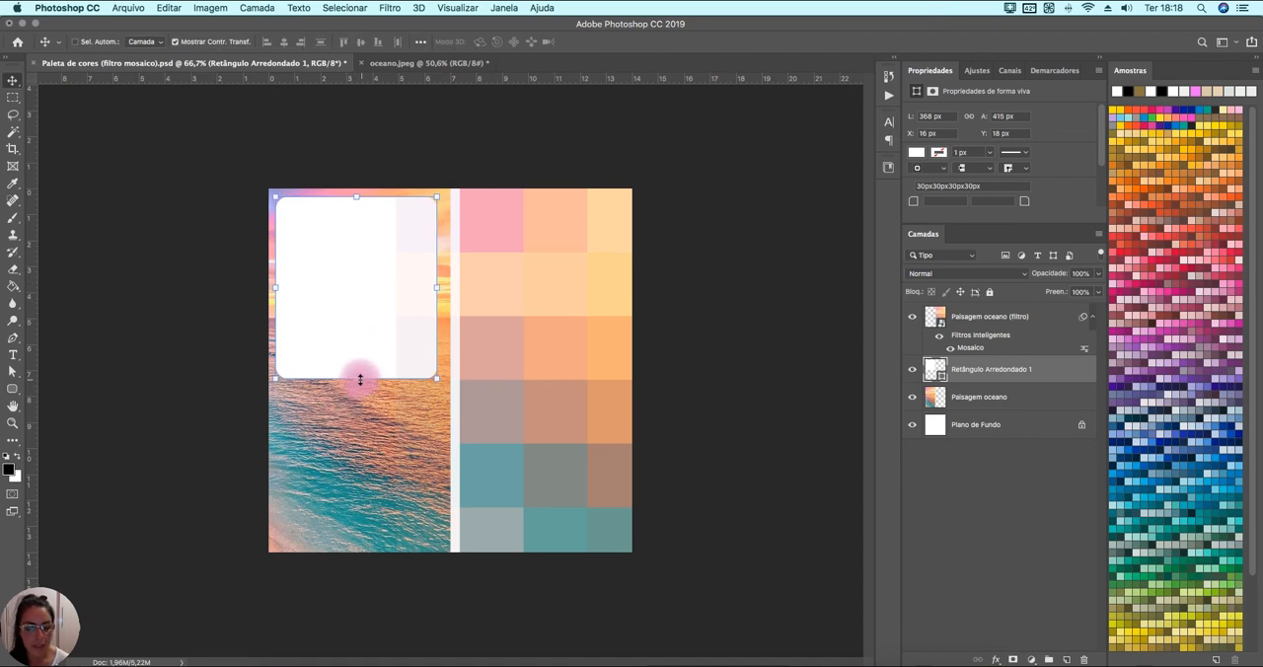
drag(356, 379, 329, 551)
drag(276, 371, 268, 369)
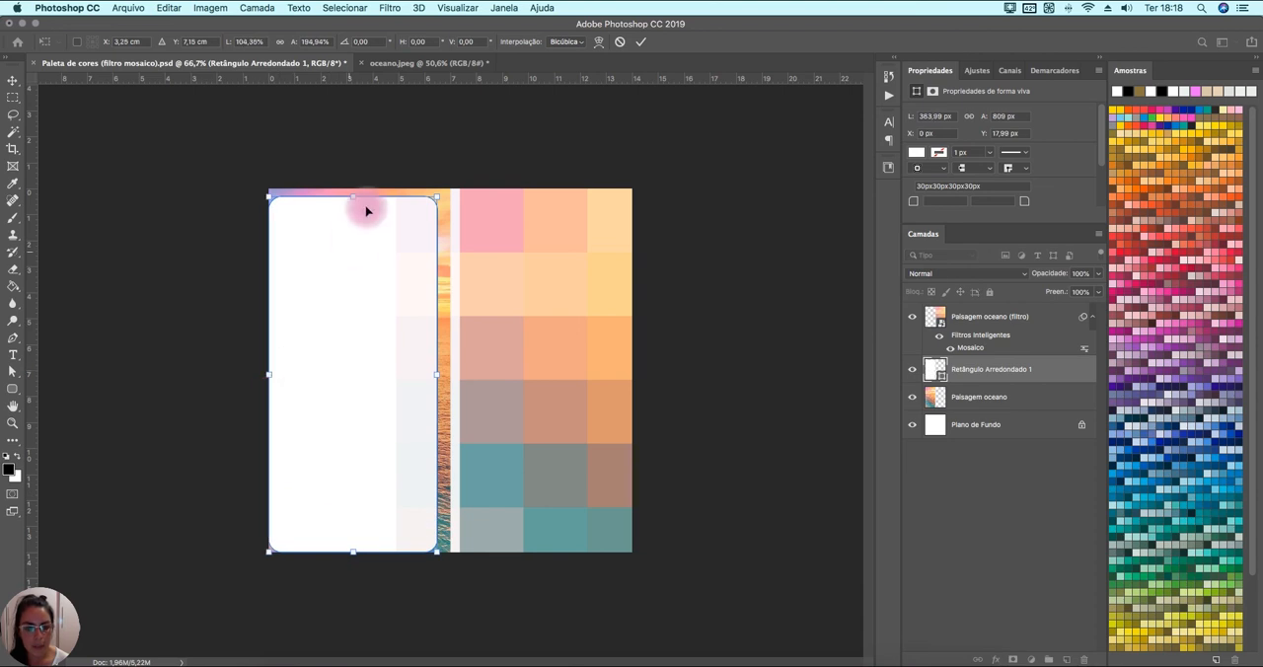
drag(354, 195, 349, 179)
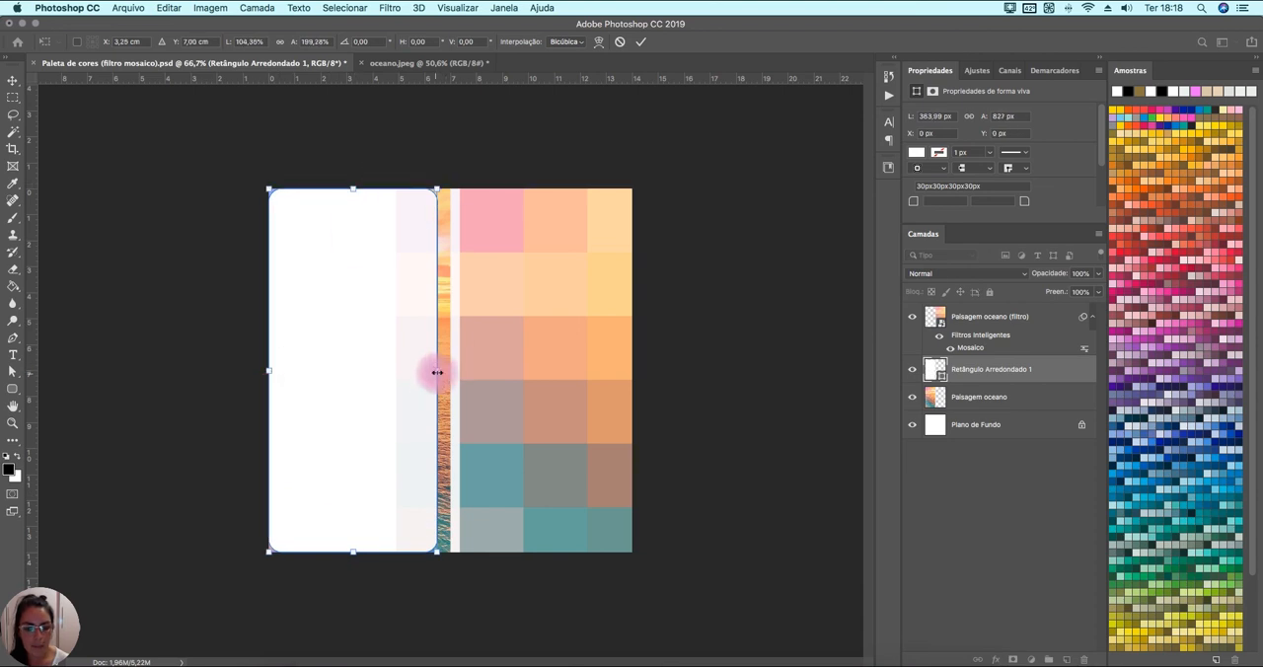
drag(444, 371, 449, 370)
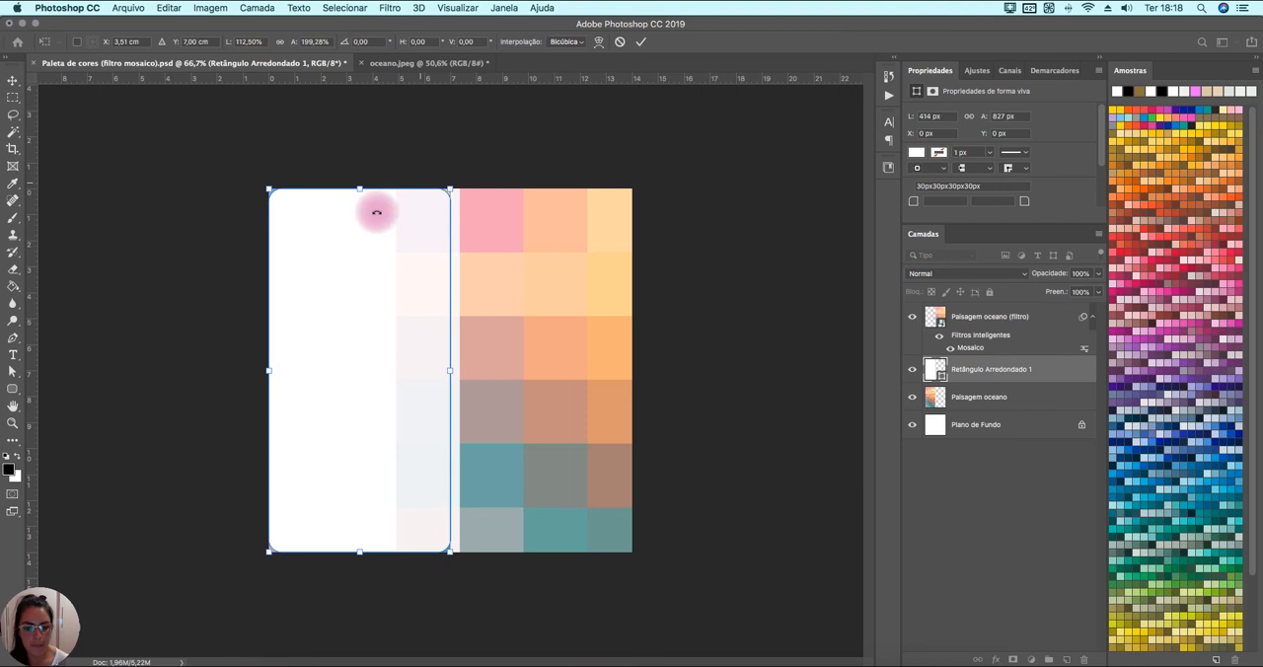
click(1011, 370)
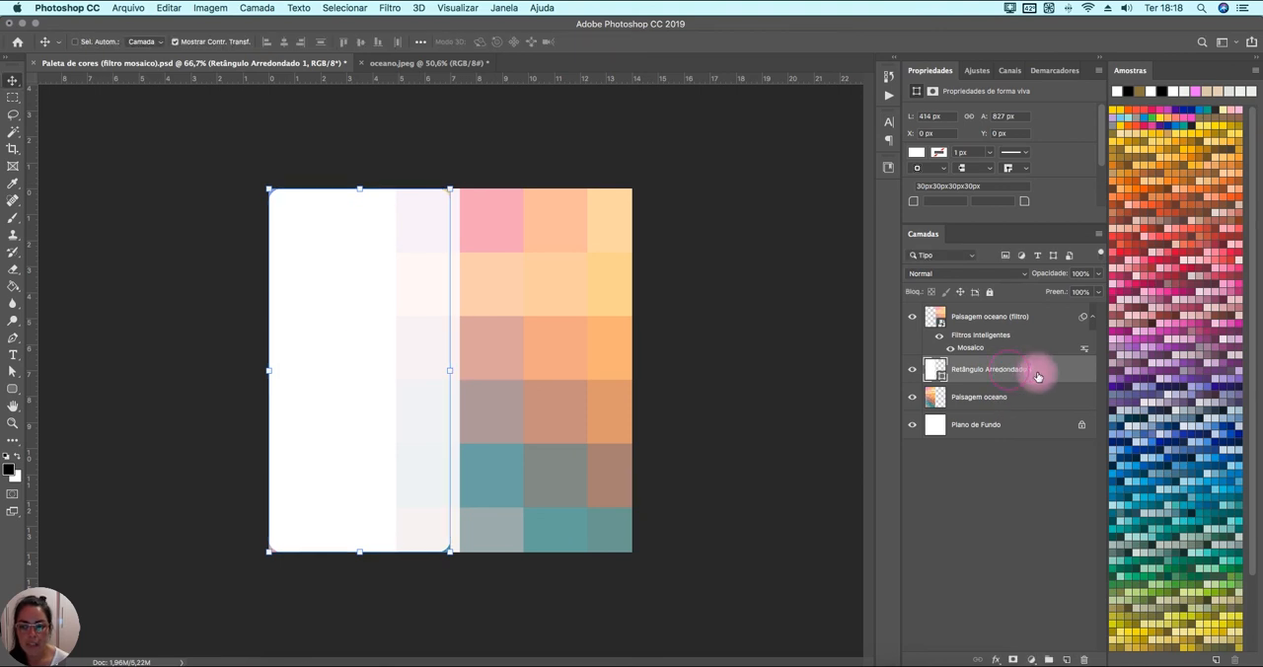
Rename the rounded rectangle layer as Retângulo Arredondado and duplicate it.
double_click(1027, 370)
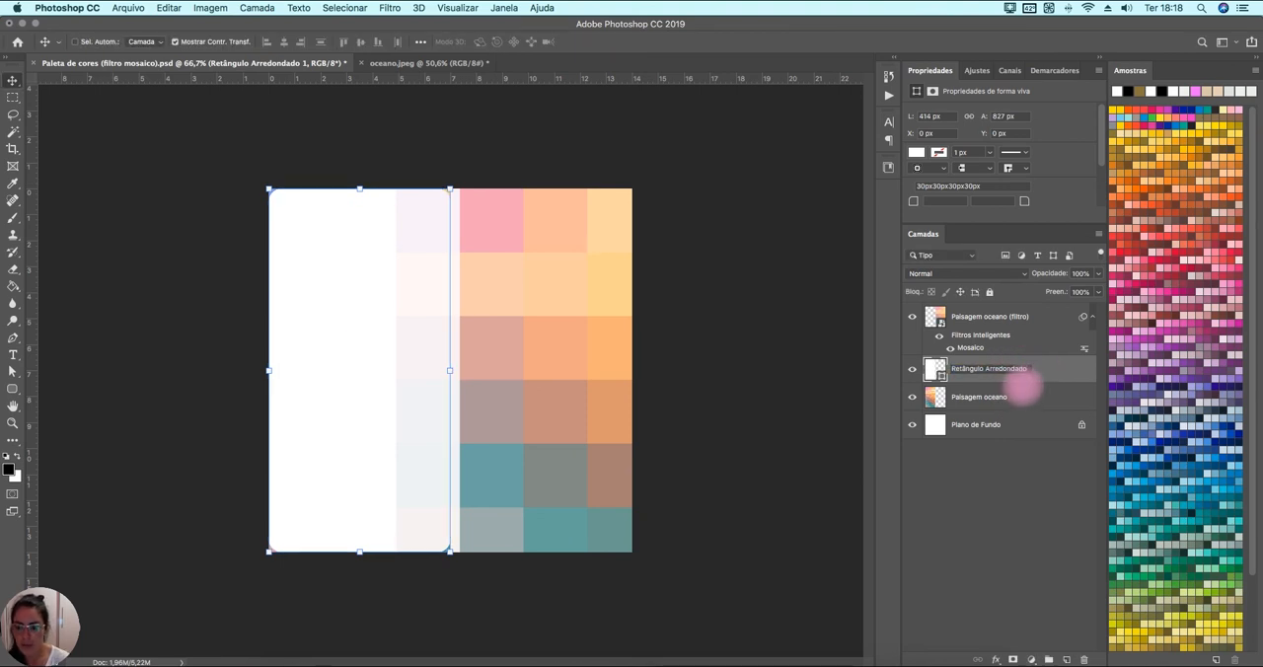
key(Return)
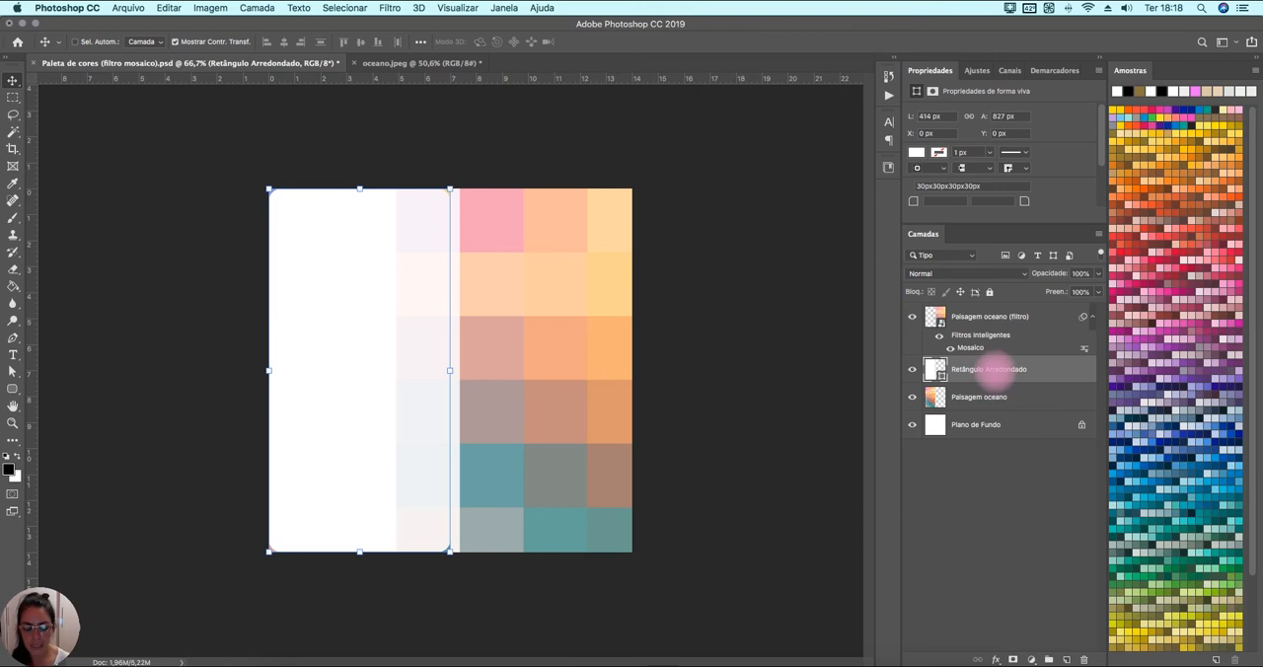
key(super+j)
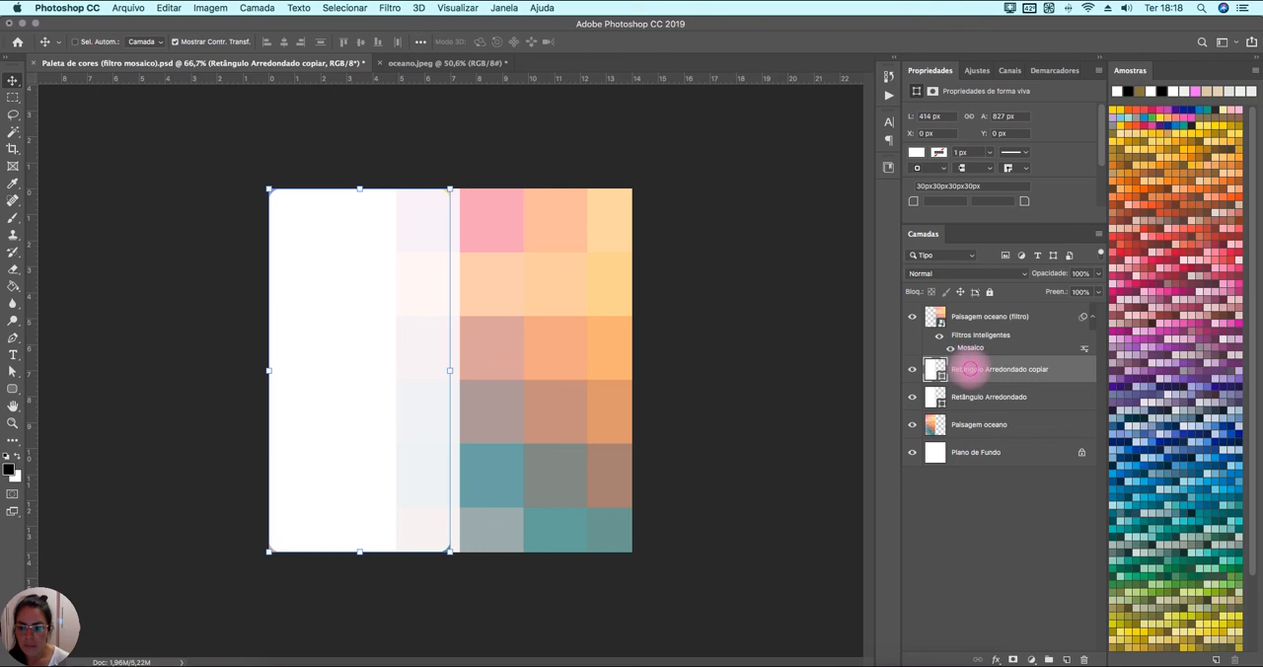
Move the duplicated rectangle layer above Paisagem oceano (filtro), hide it, and select the original Retângulo Arredondado layer.
drag(970, 369, 958, 332)
click(982, 397)
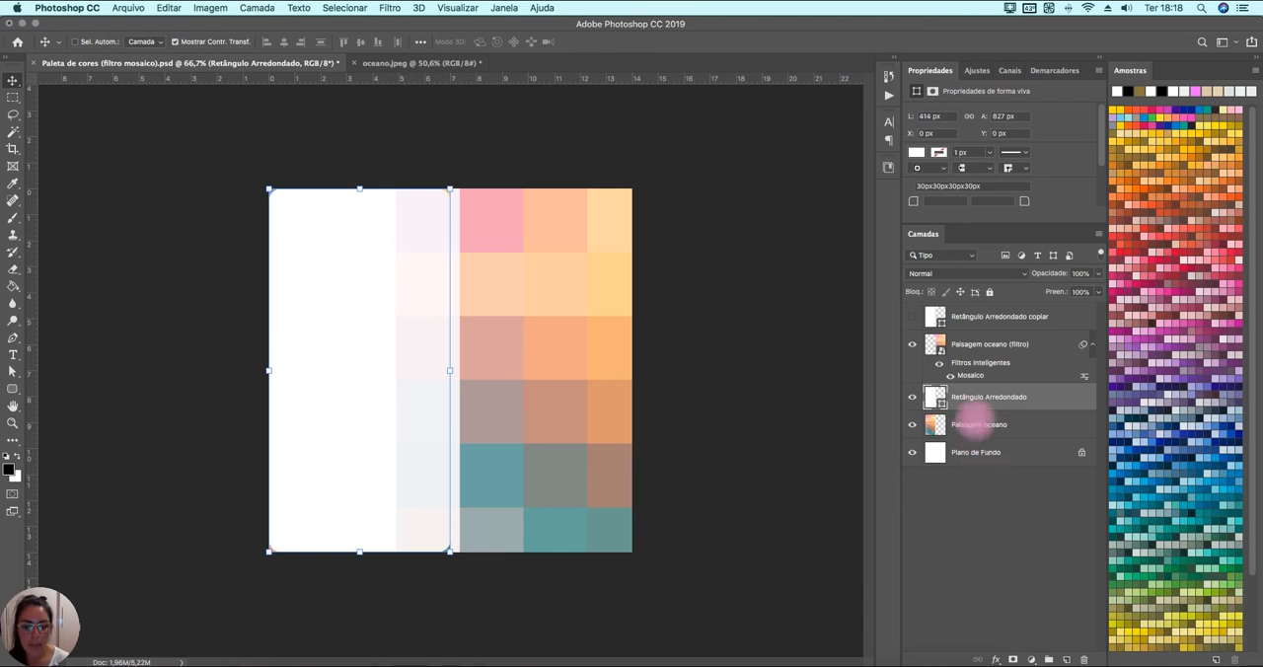
Move the Retângulo Arredondado layer below Paisagem oceano and clip the photo to it with a clipping mask.
drag(986, 397, 997, 439)
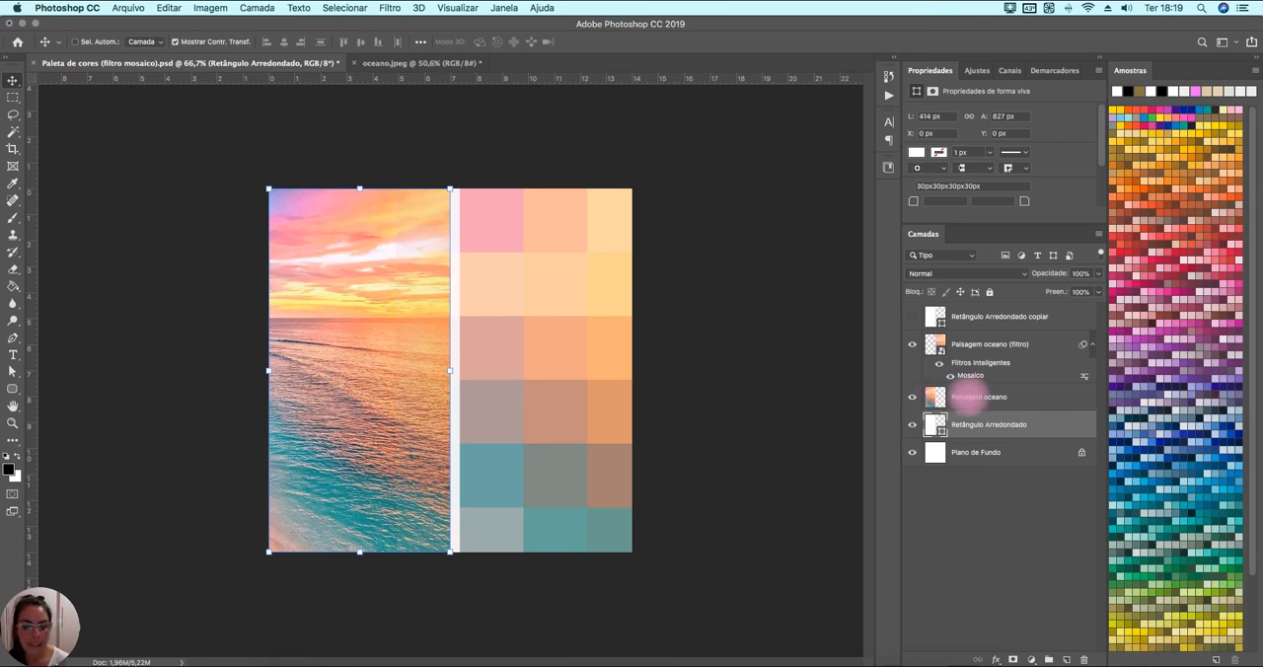
click(975, 397)
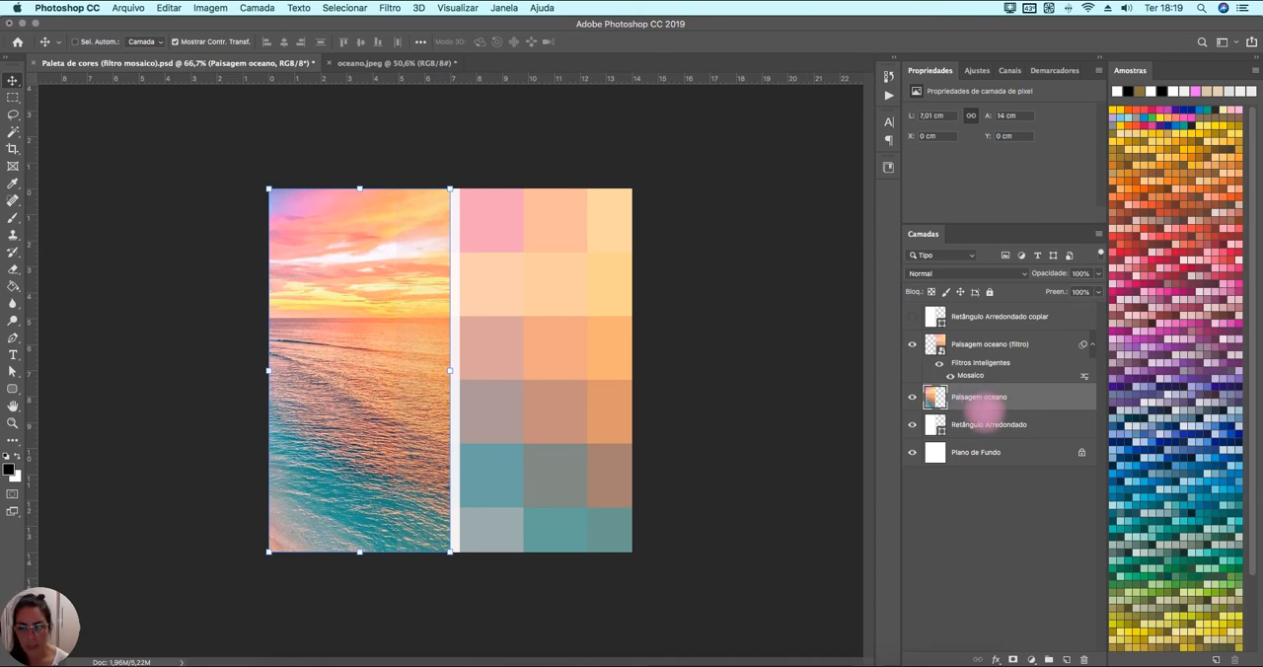
shift+click(991, 423)
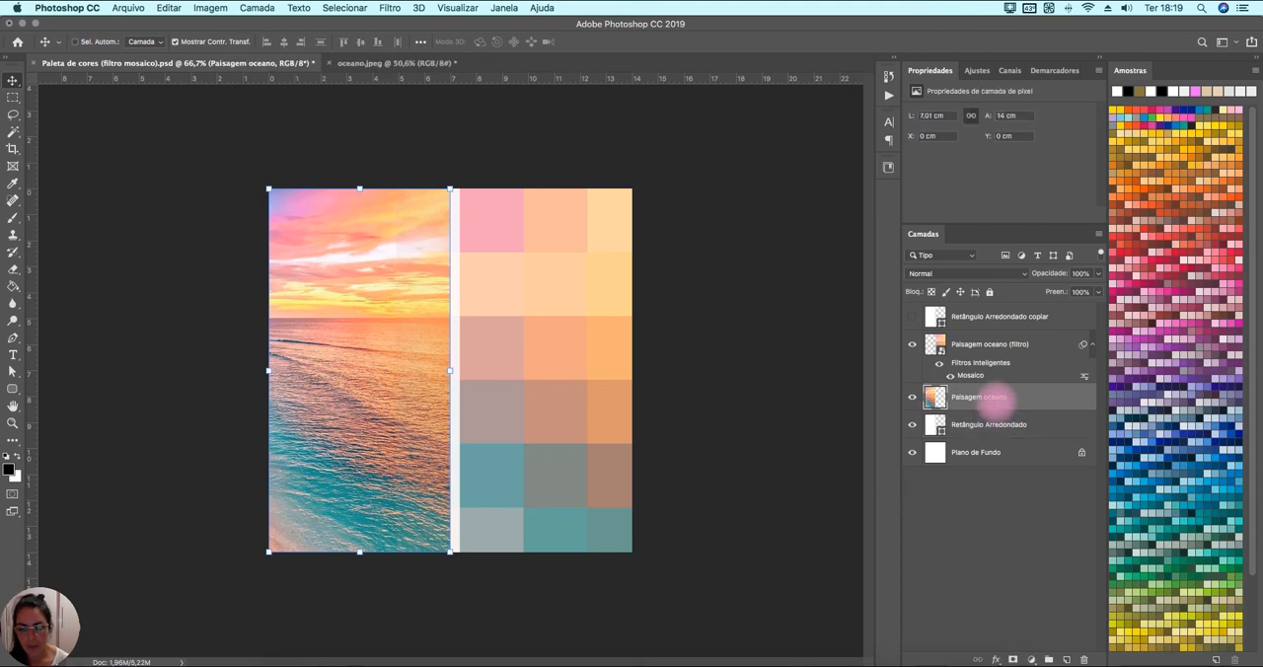
alt+click(991, 410)
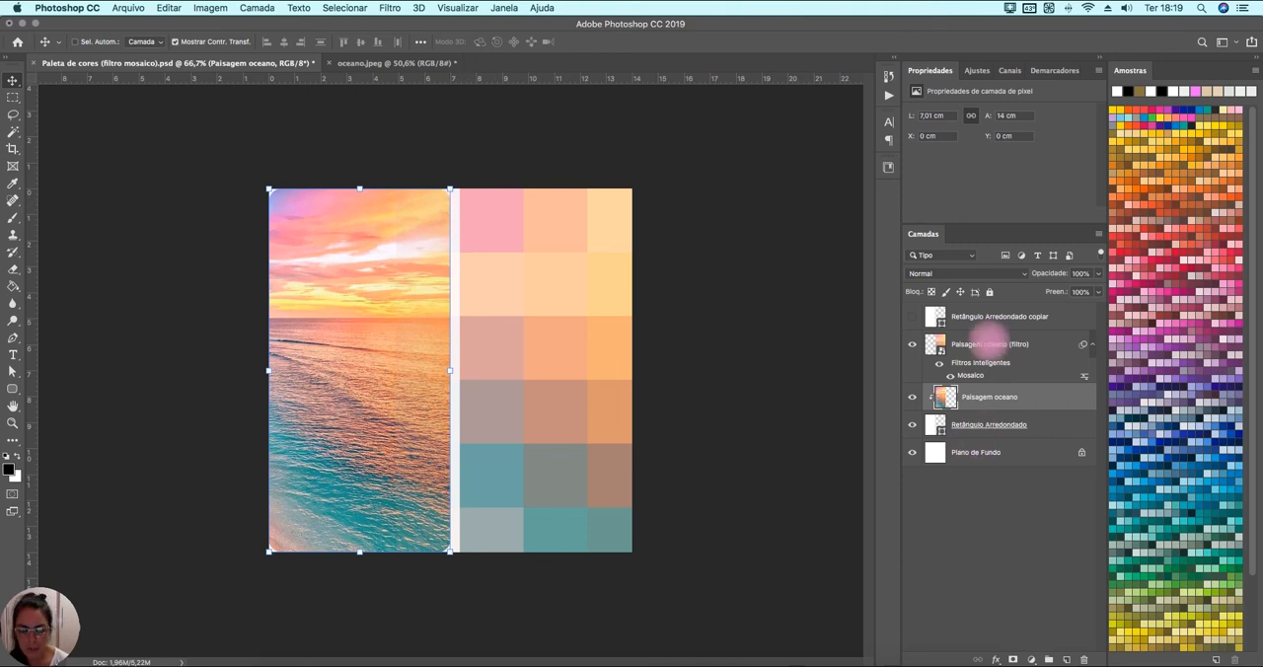
Show the hidden duplicate rectangle layer and rename it as Retângulo Arredondado.
click(990, 342)
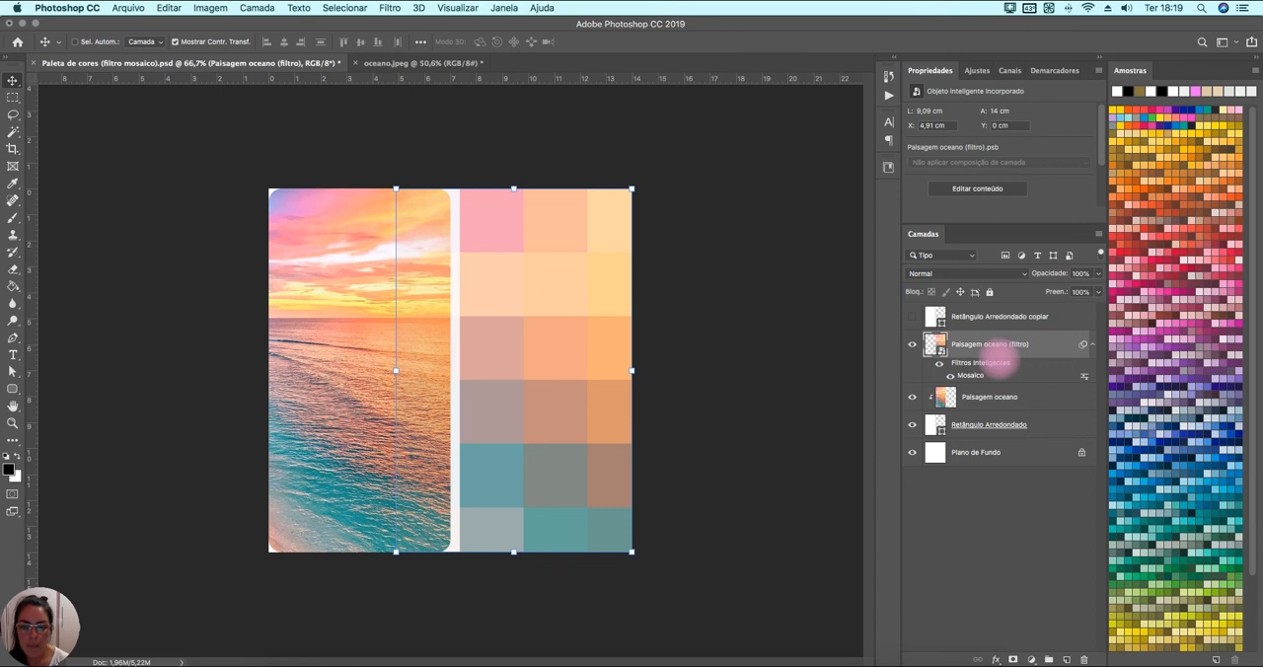
click(911, 316)
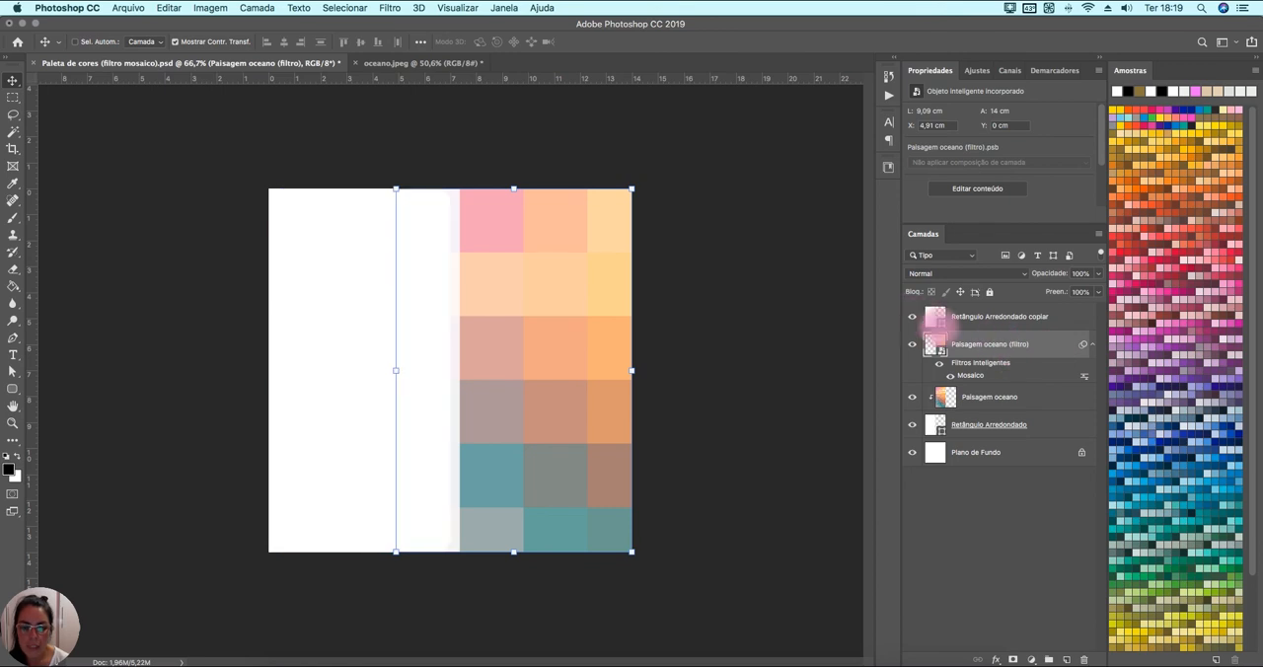
click(980, 317)
double_click(1007, 317)
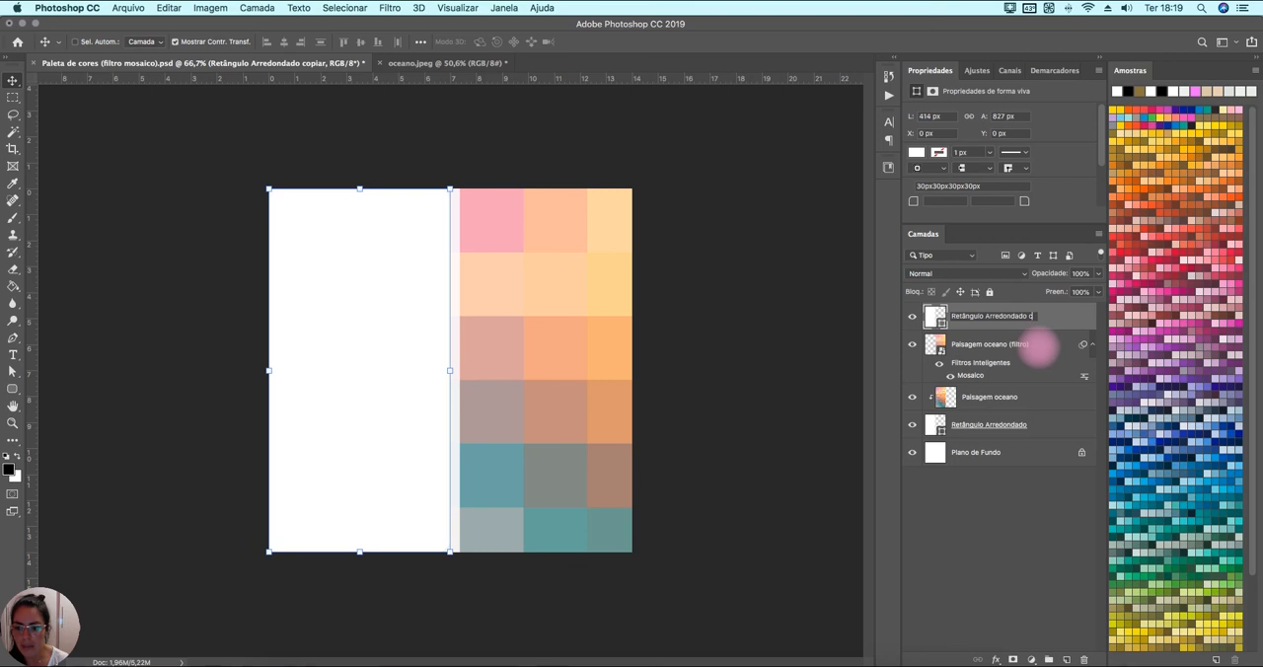
key(Return)
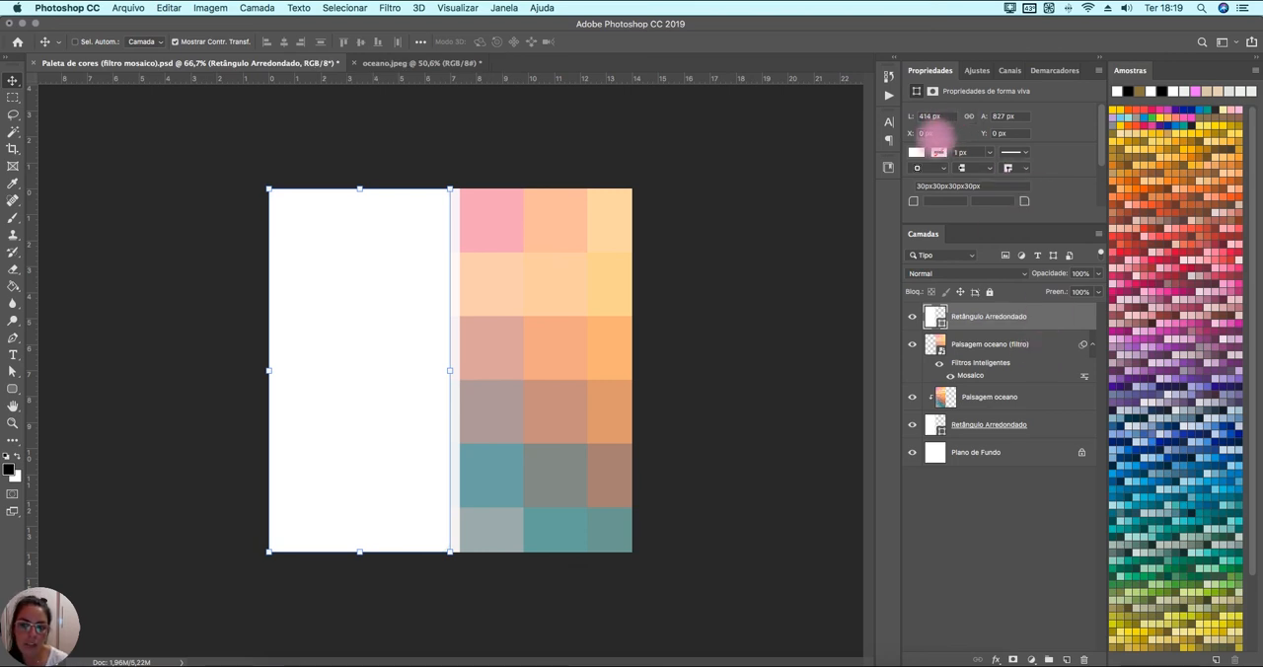
Set the duplicate rectangle's X position to 7 cm, using centimetres as the unit.
click(939, 140)
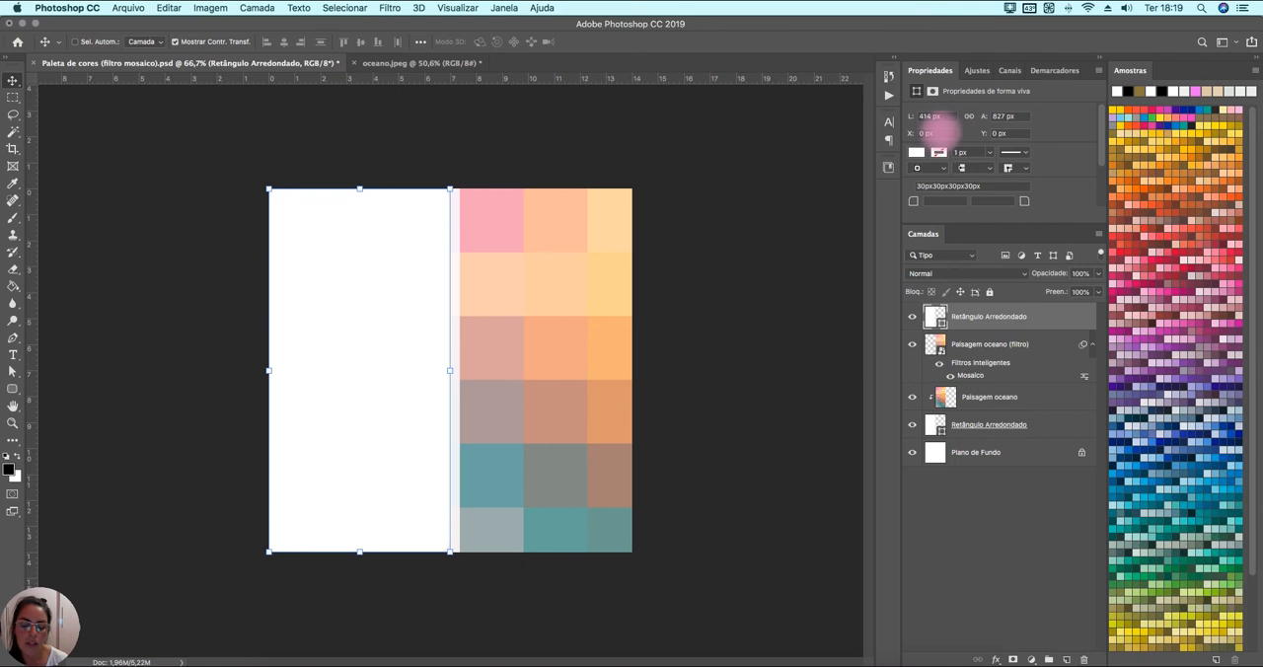
click(942, 132)
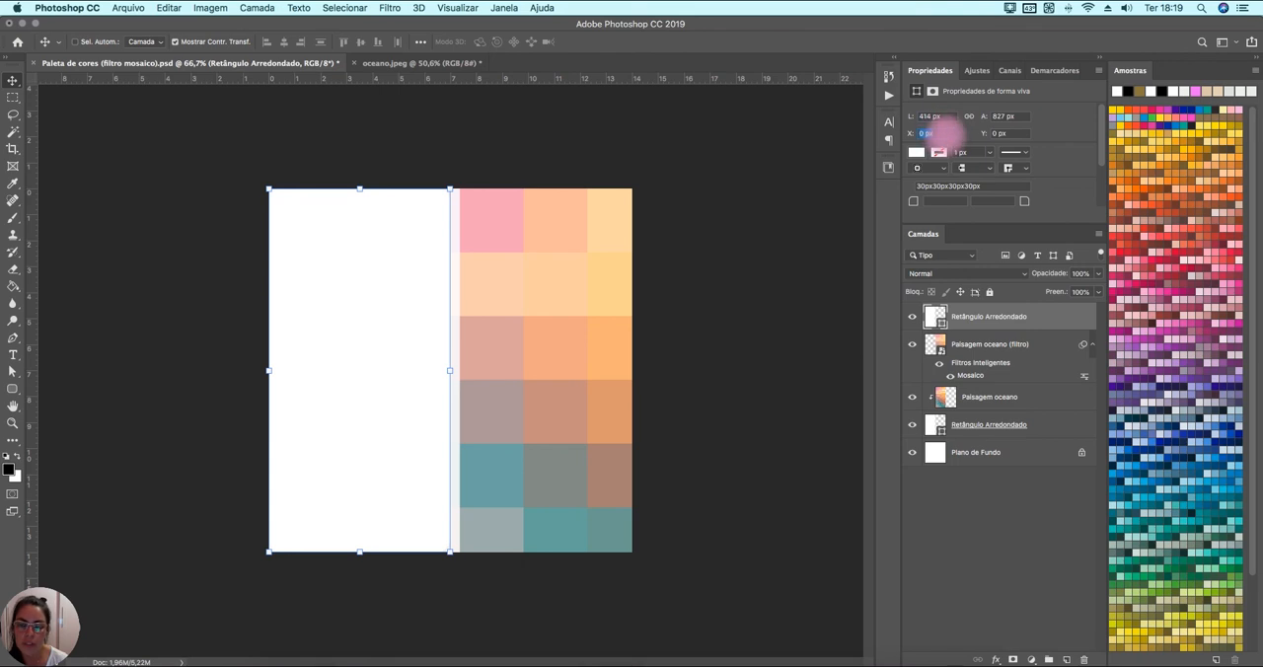
right_click(942, 133)
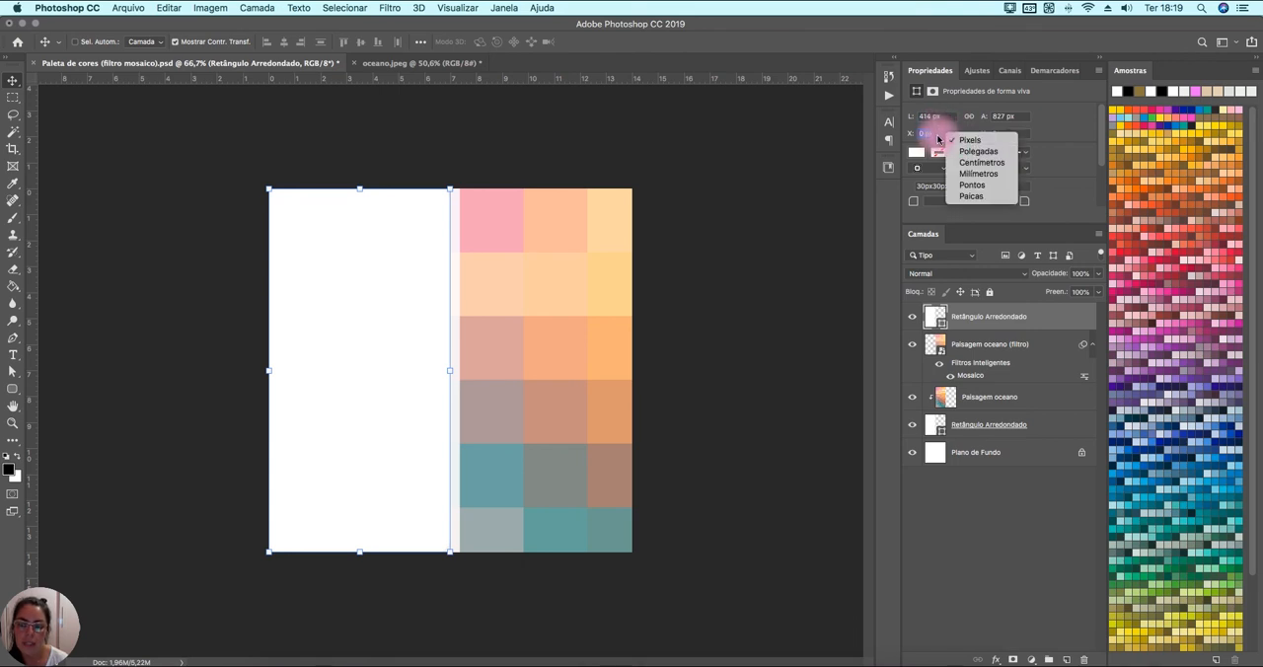
click(982, 162)
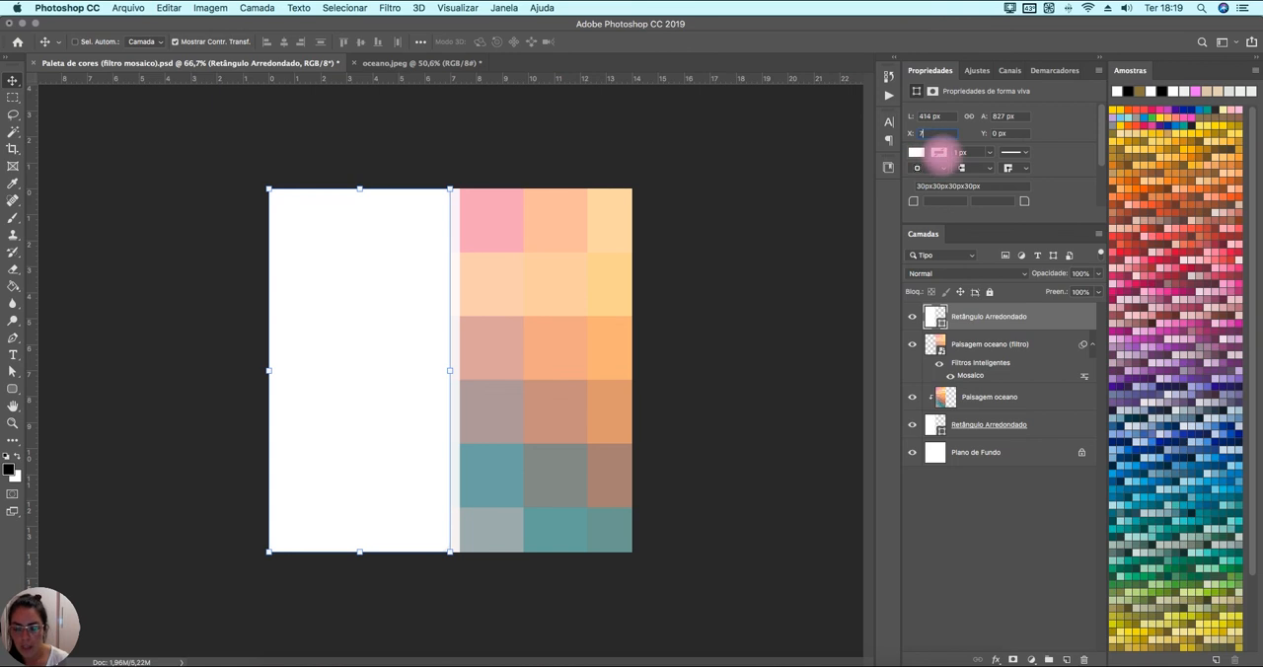
text(7)
key(Return)
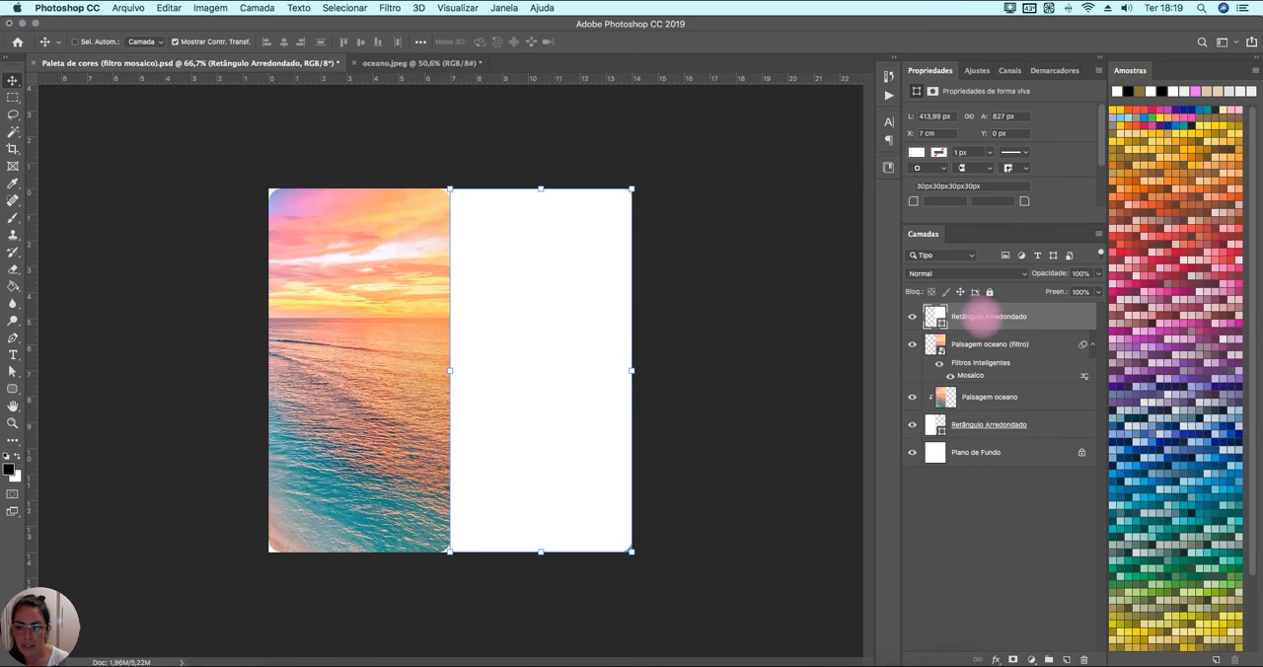
Move the duplicate rectangle layer below Paisagem oceano (filtro) and clip the mosaic-filtered photo to it.
drag(977, 315, 962, 371)
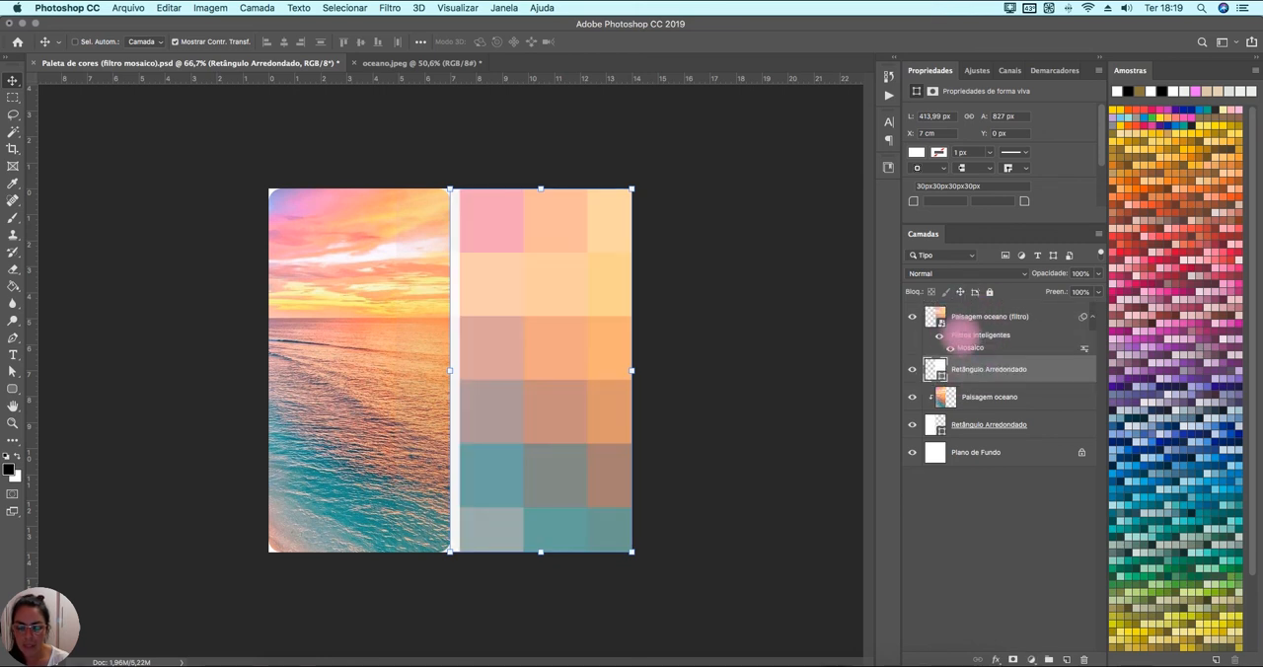
click(965, 316)
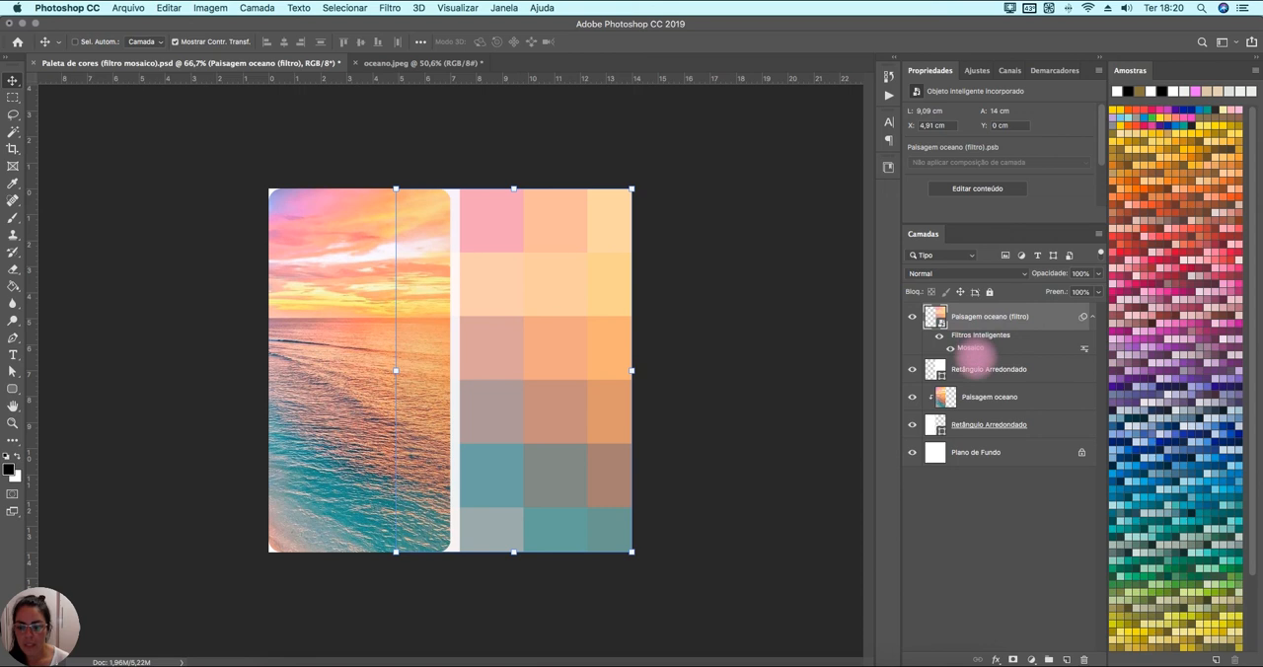
alt+click(987, 359)
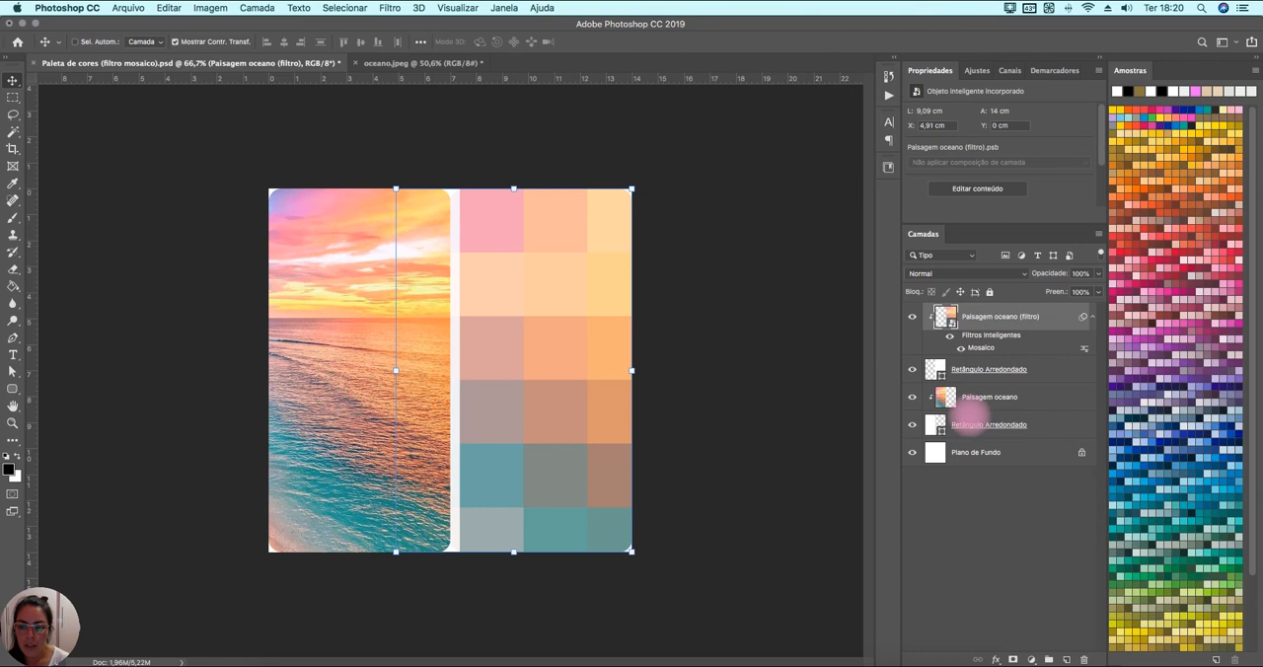
Enlarge the canvas to 15 × 15 cm around its centre, extending it with the background colour.
click(987, 452)
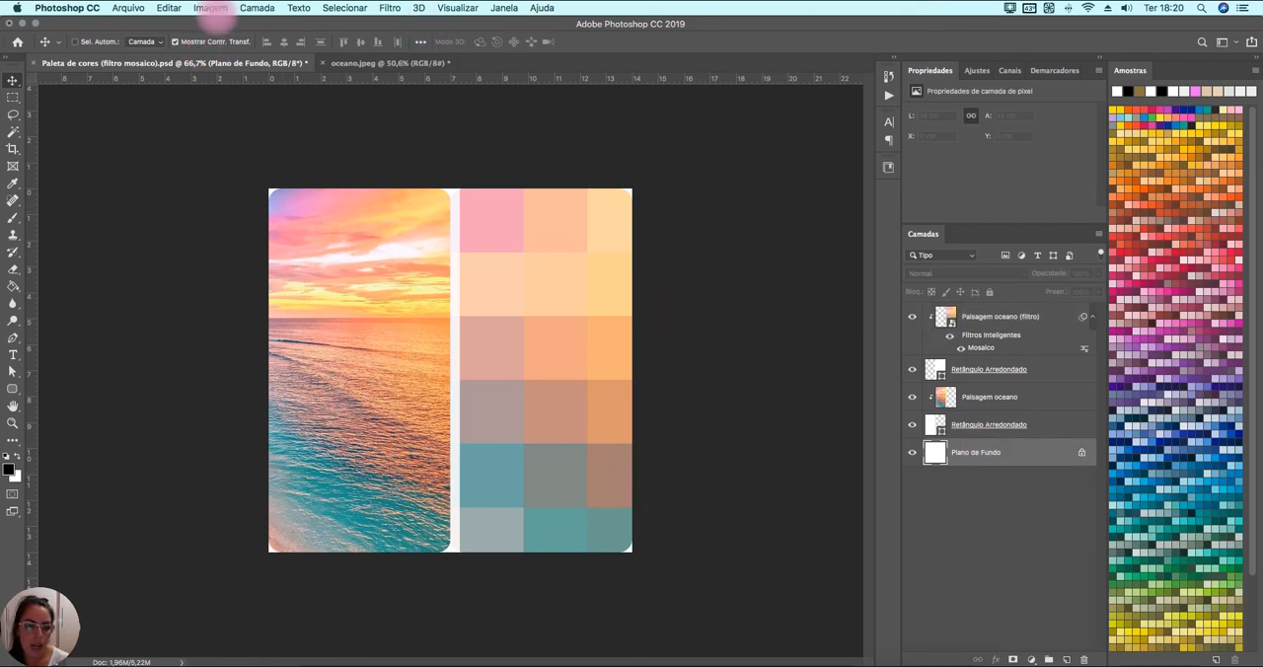
click(210, 8)
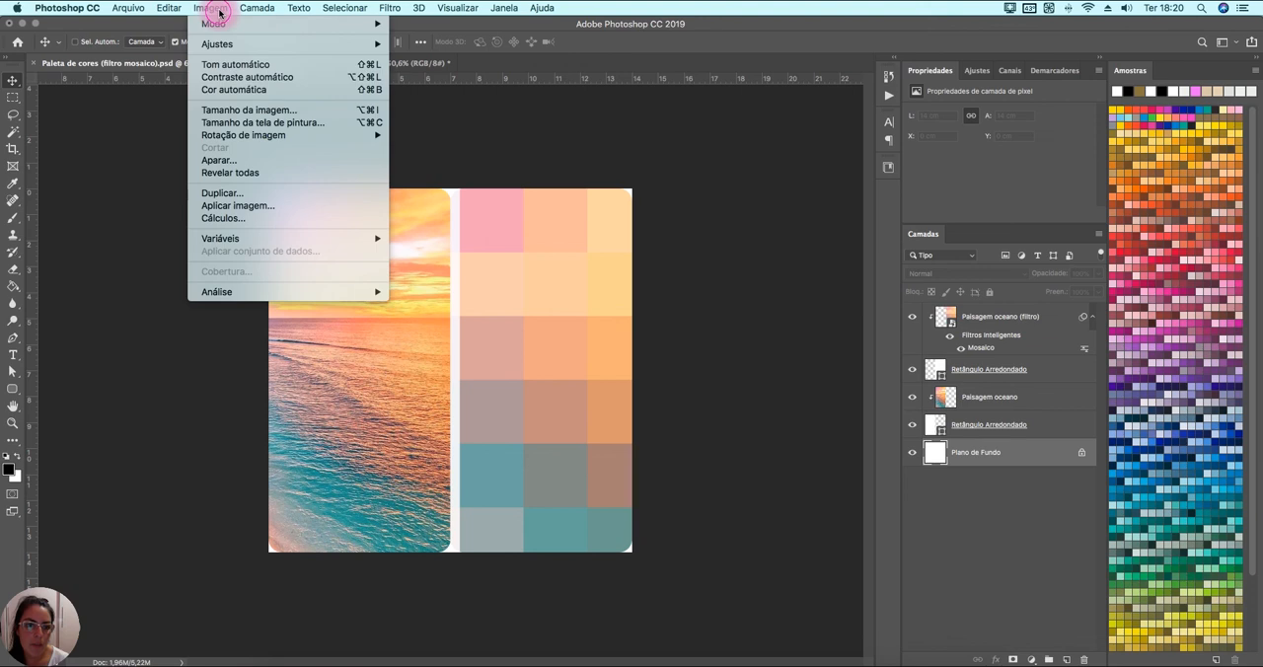
click(278, 124)
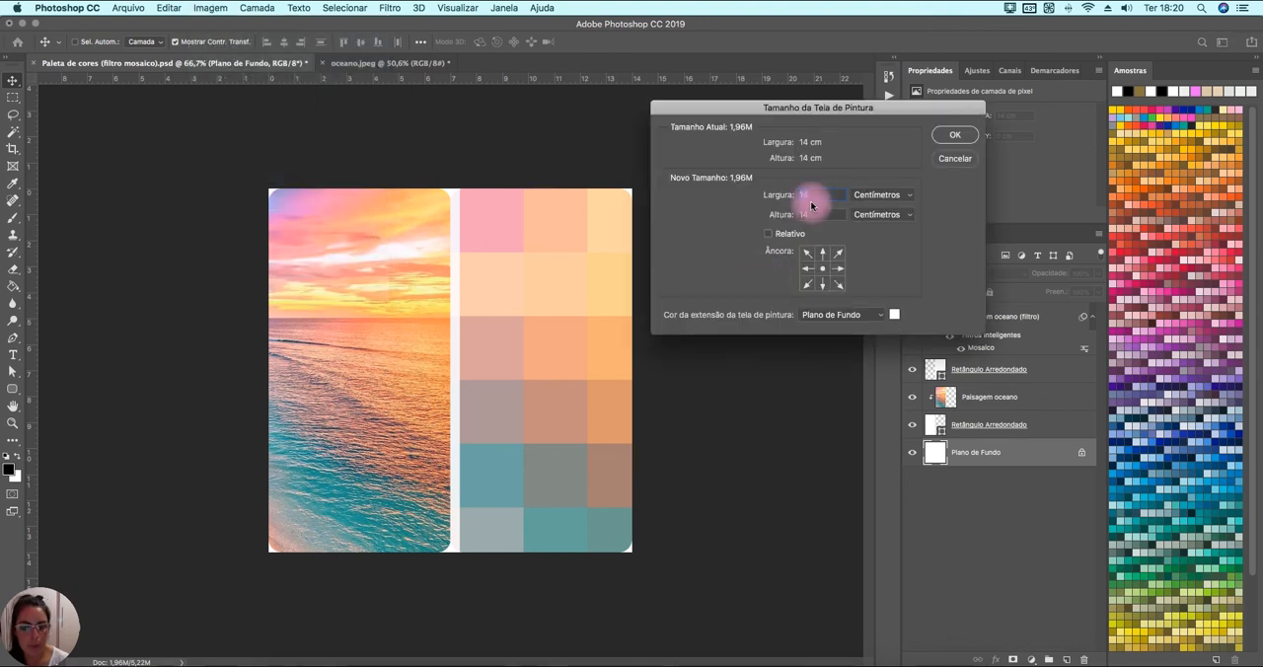
text(15)
key(Tab)
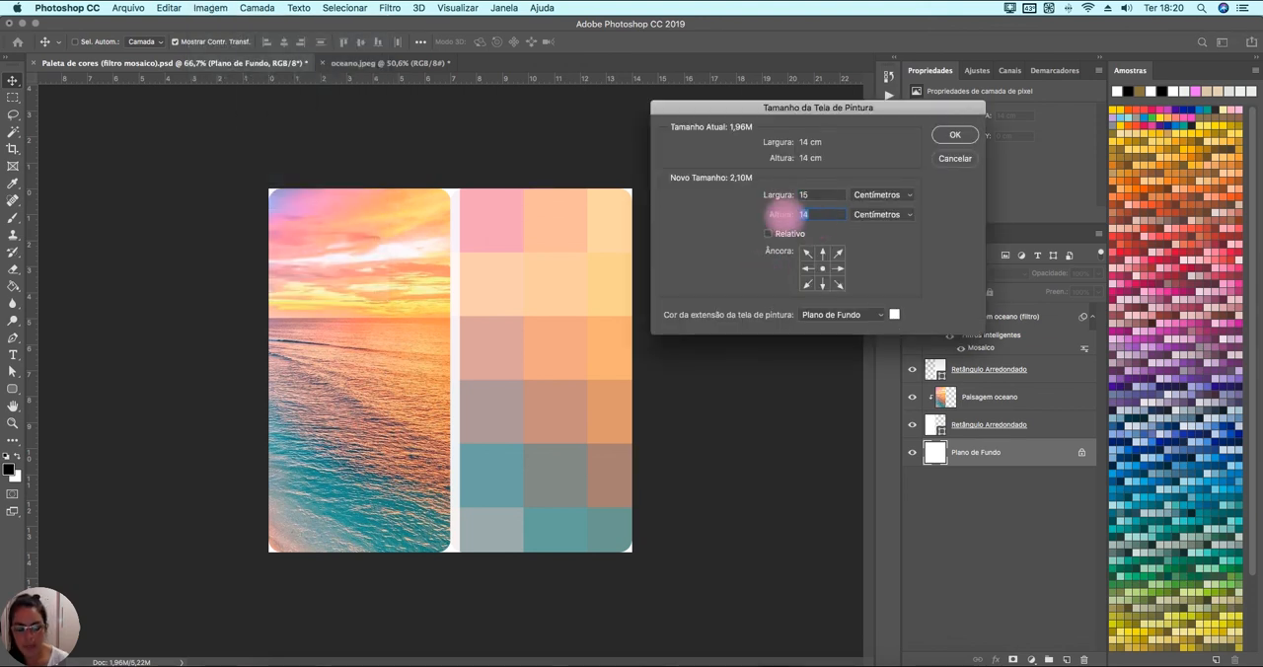
text(15)
click(954, 134)
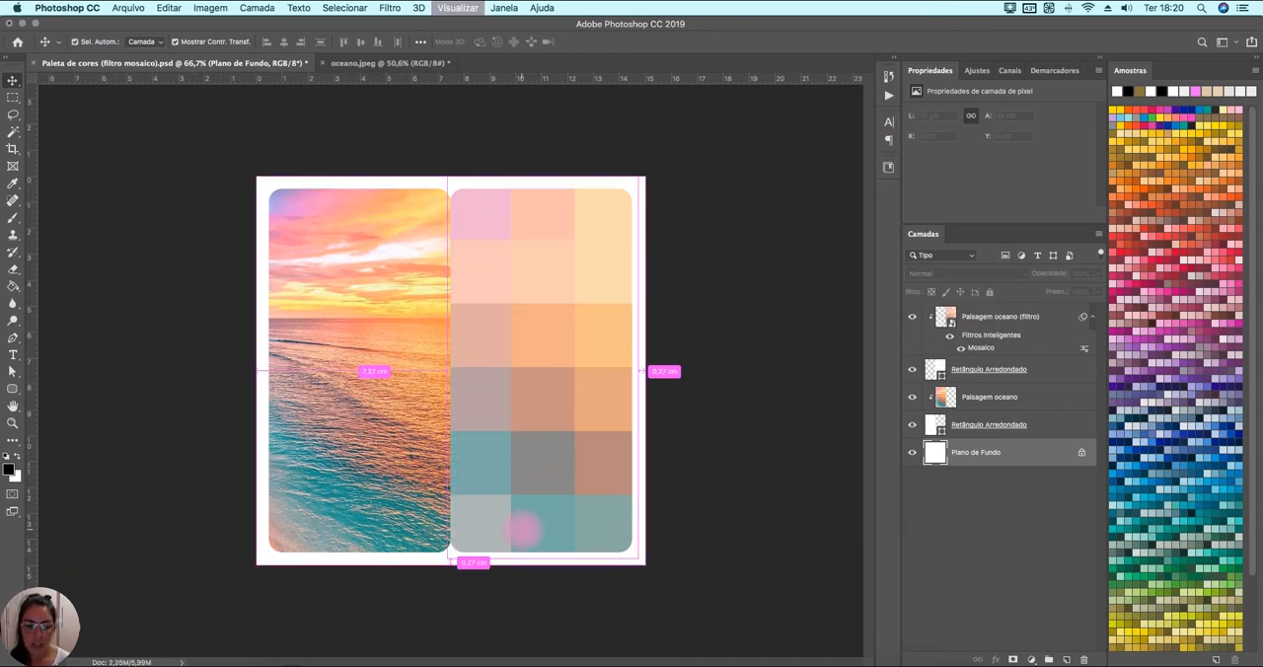
key(super+0)
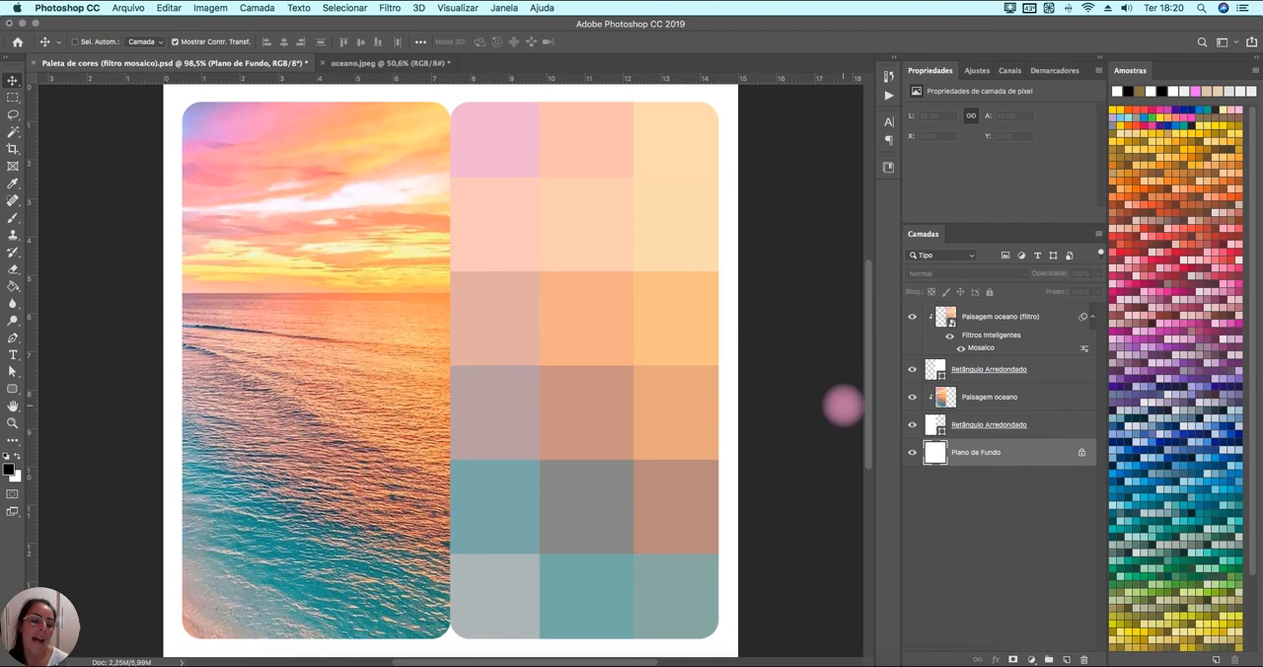